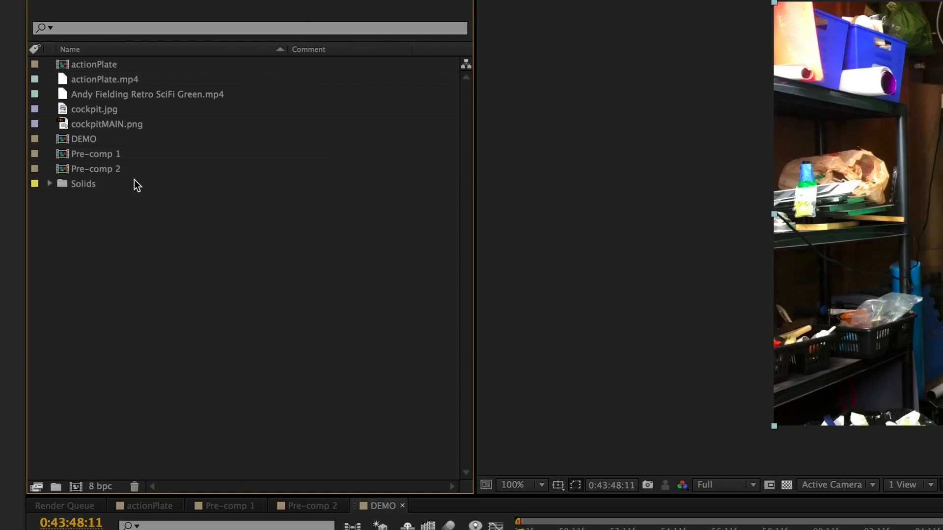
- Open the DEMO composition and apply Color Key to actionPlate.mp4, sampling the bright green backdrop with a Color Tolerance of 95
double_click(67, 139)
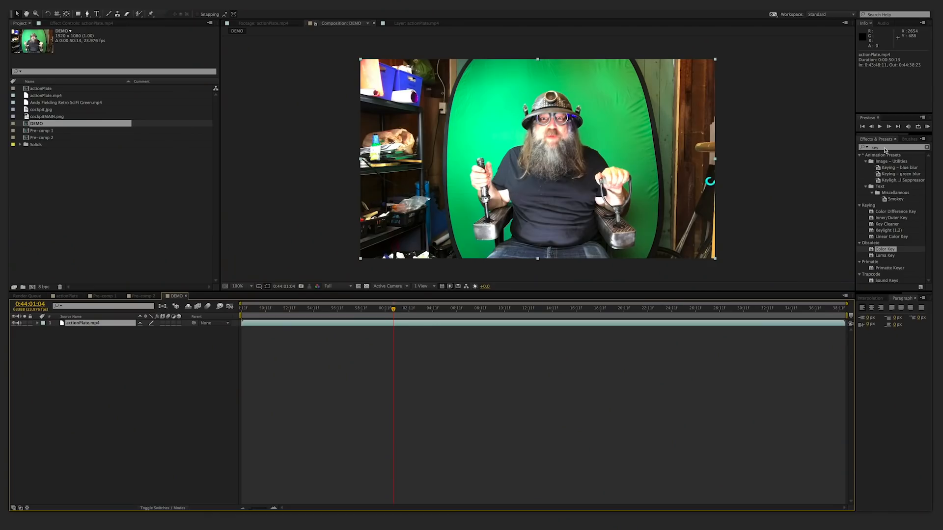
drag(873, 249, 666, 216)
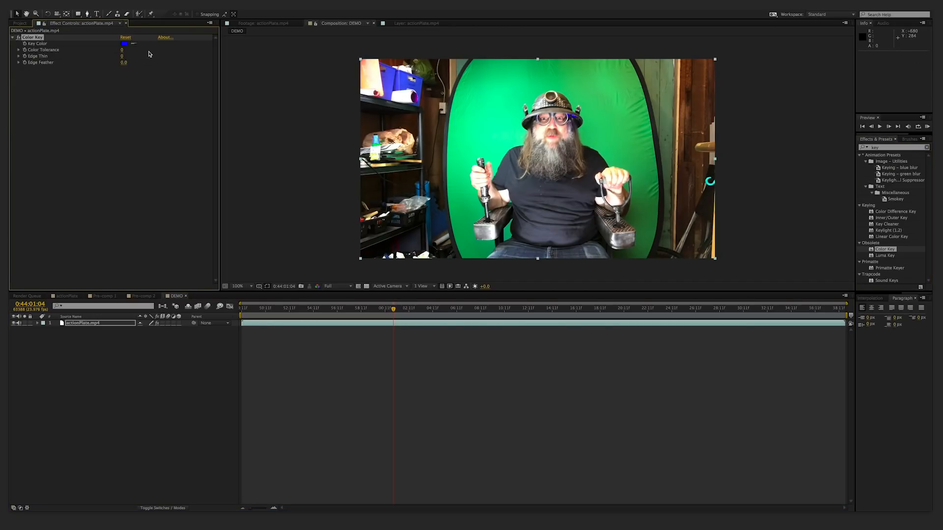
click(133, 43)
click(512, 100)
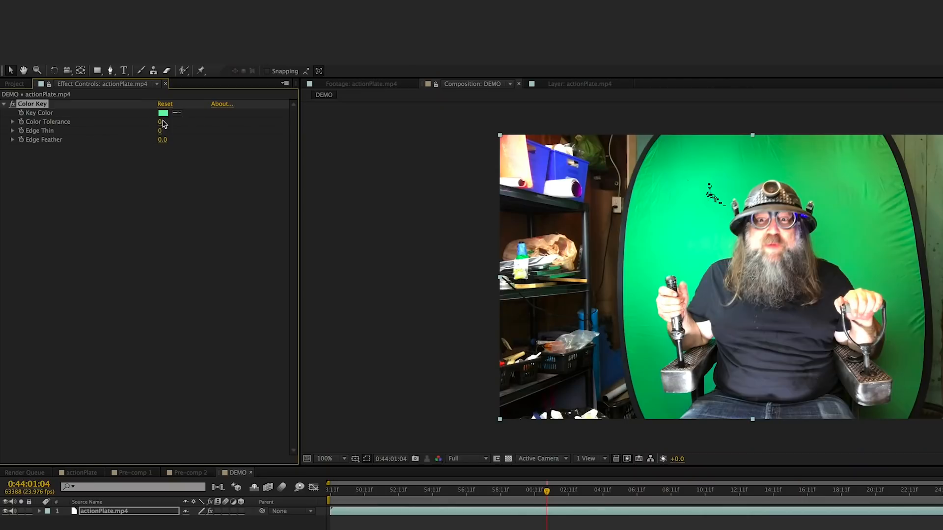
click(234, 47)
drag(161, 123, 212, 128)
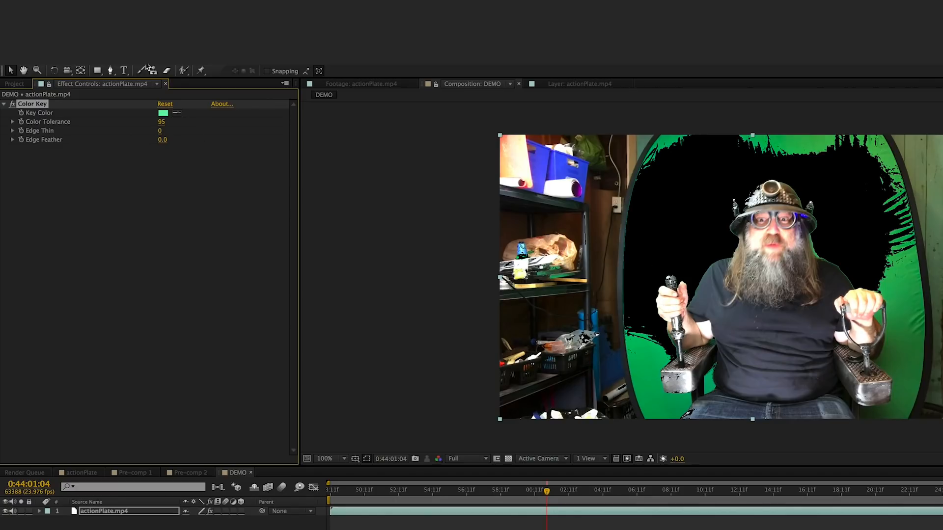
- Draw a closed Pen mask on actionPlate.mp4 around the seated man and his chair, and turn on the transparency grid
click(111, 70)
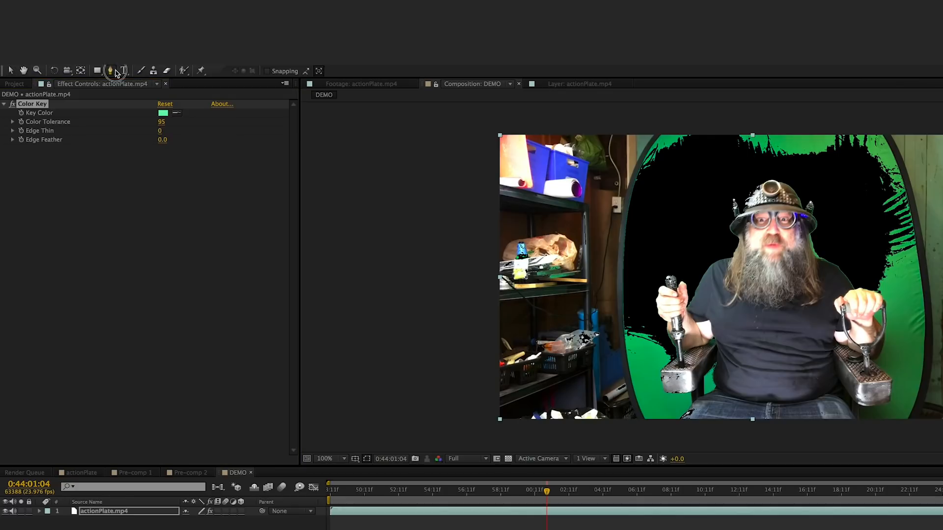
click(663, 425)
click(636, 364)
click(634, 276)
click(650, 159)
click(709, 138)
click(855, 149)
click(912, 195)
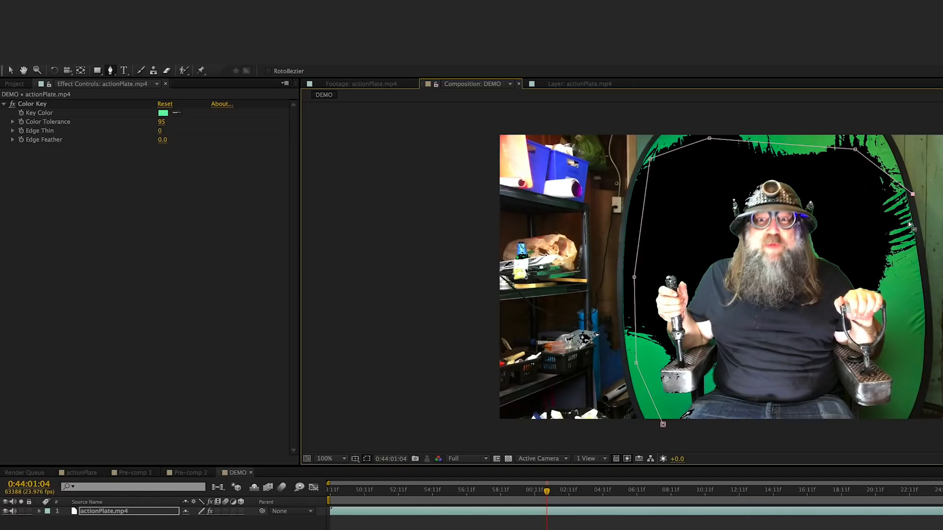
drag(908, 225, 915, 307)
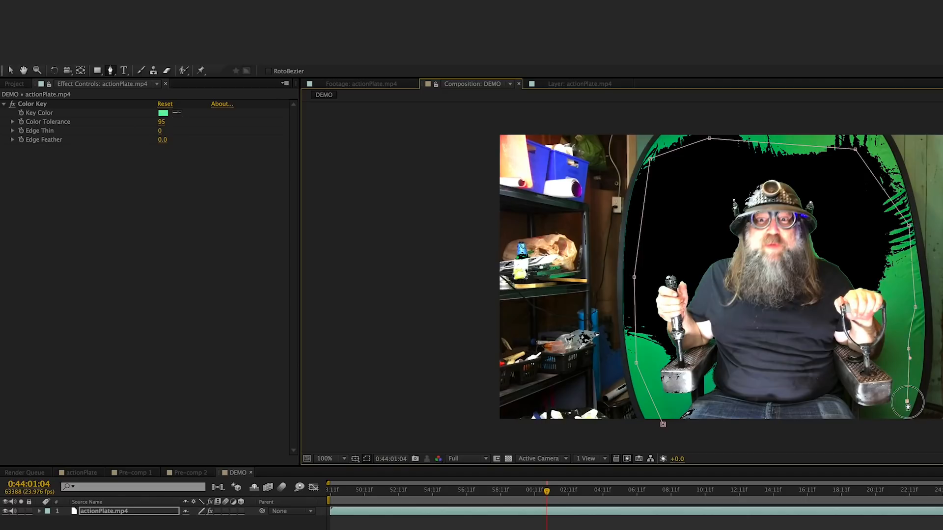
drag(899, 426, 698, 432)
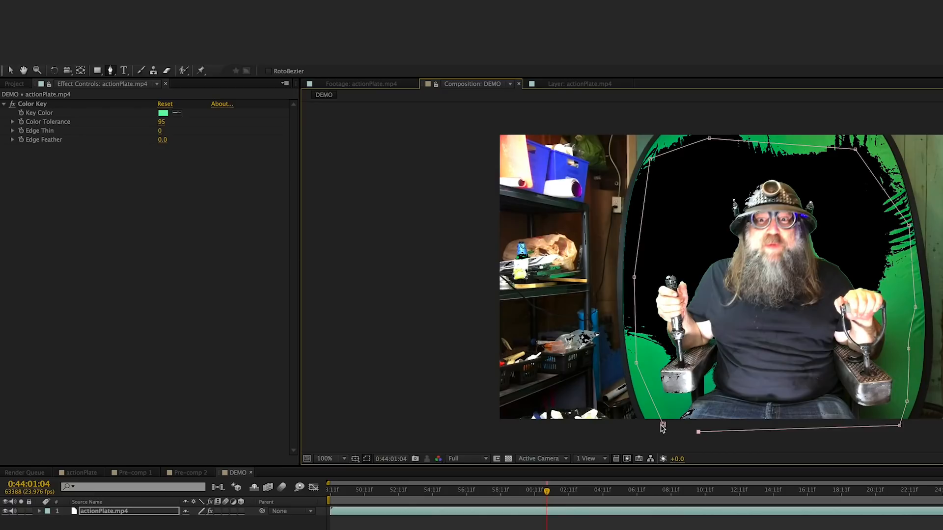
click(663, 425)
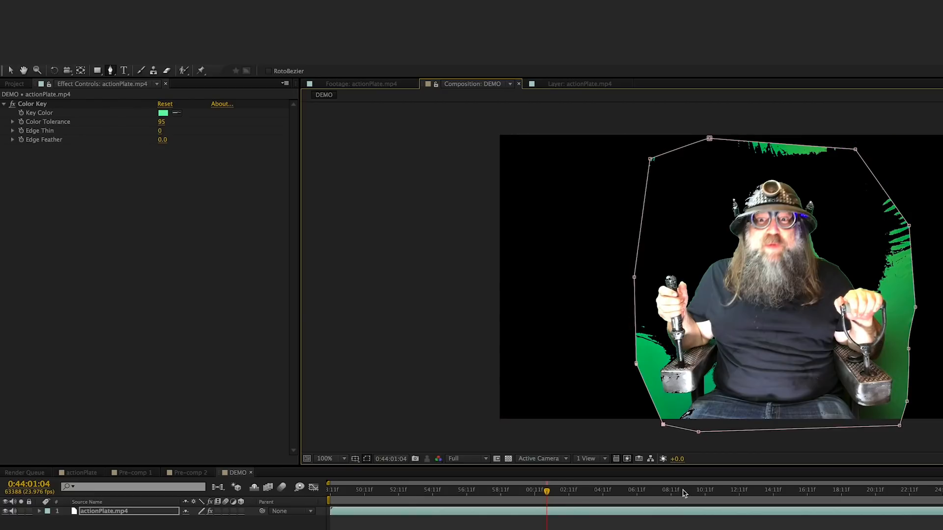
click(508, 458)
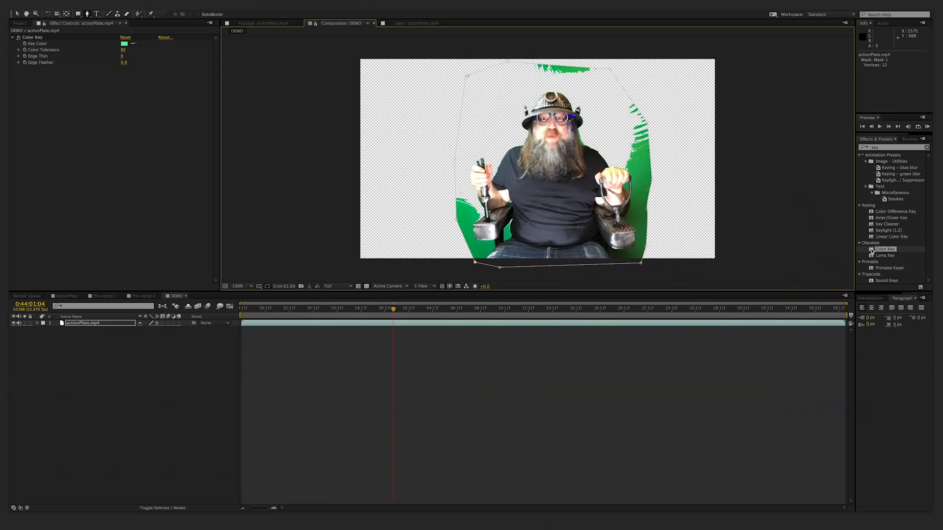
- Add a second Color Key to actionPlate.mp4, sample the remaining darker green beside the man, and set its Color Tolerance to 74
drag(872, 250, 68, 137)
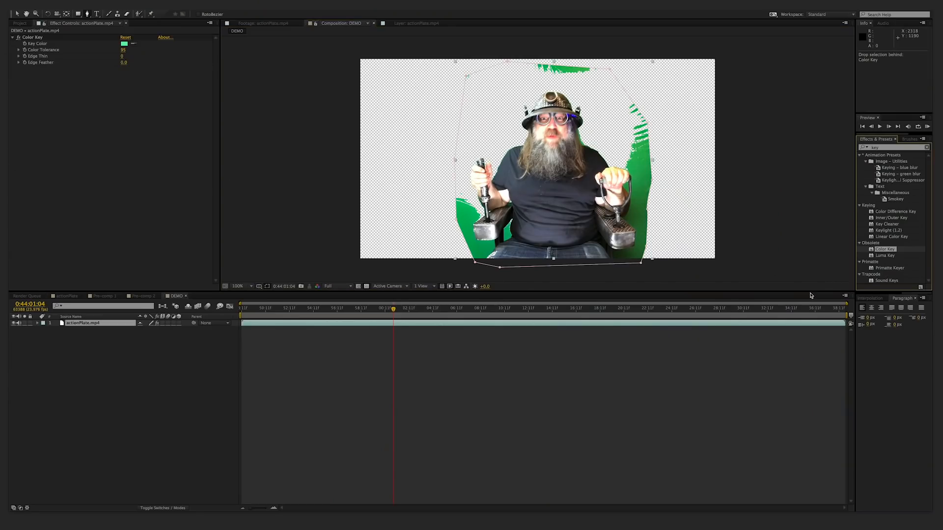
drag(872, 250, 66, 215)
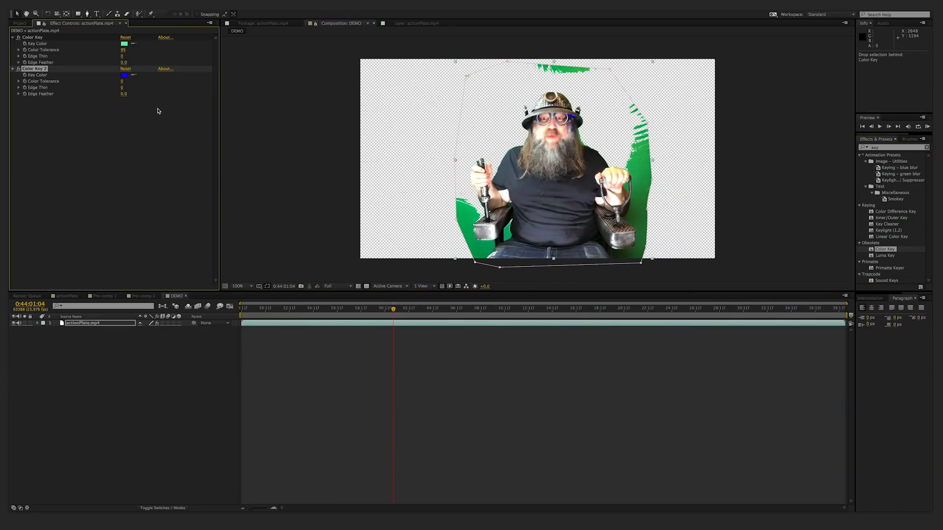
click(134, 76)
click(651, 179)
mouse_move(123, 81)
mouse_down()
mouse_move(154, 78)
mouse_move(137, 78)
mouse_up()
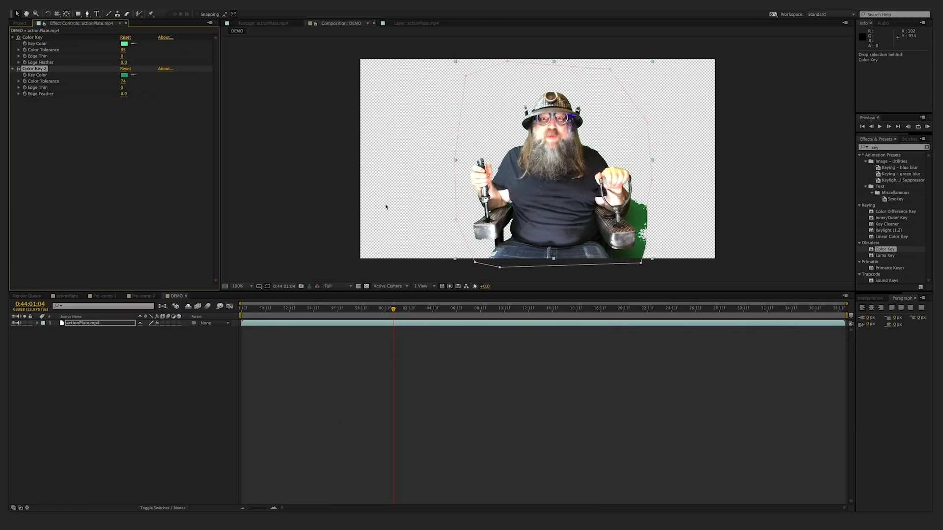
scroll(359, 268, up, 2)
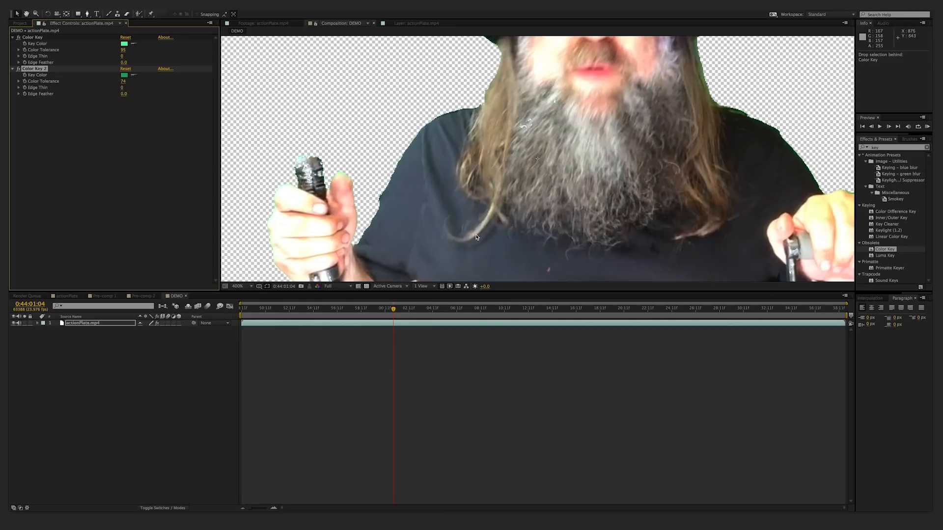
scroll(326, 211, down, 4)
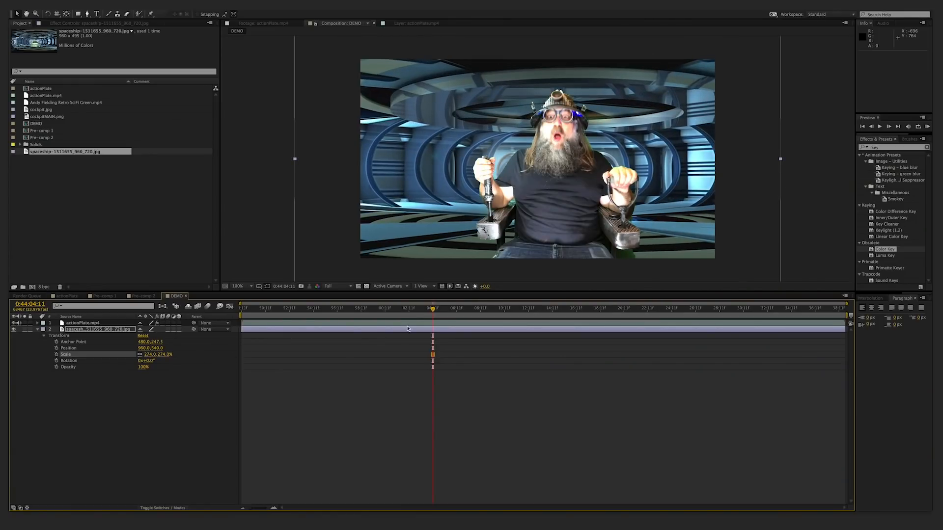
- Scrub and play back the DEMO composition to review the keyed man against the spaceship background
click(414, 314)
drag(404, 314, 524, 324)
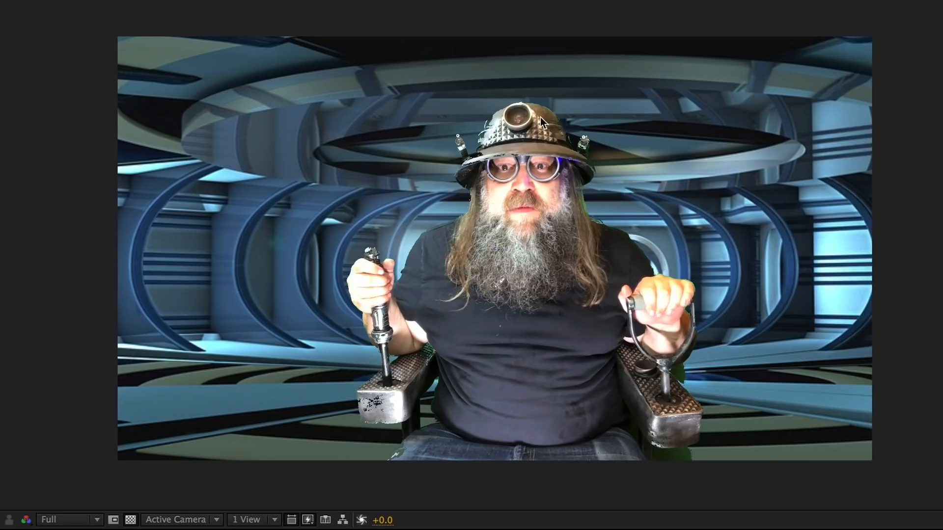
key(space)
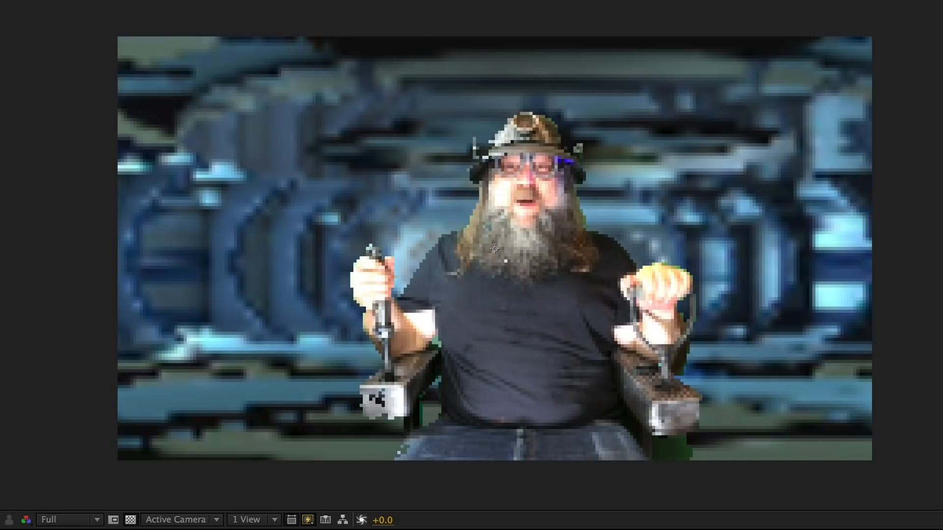
key(space)
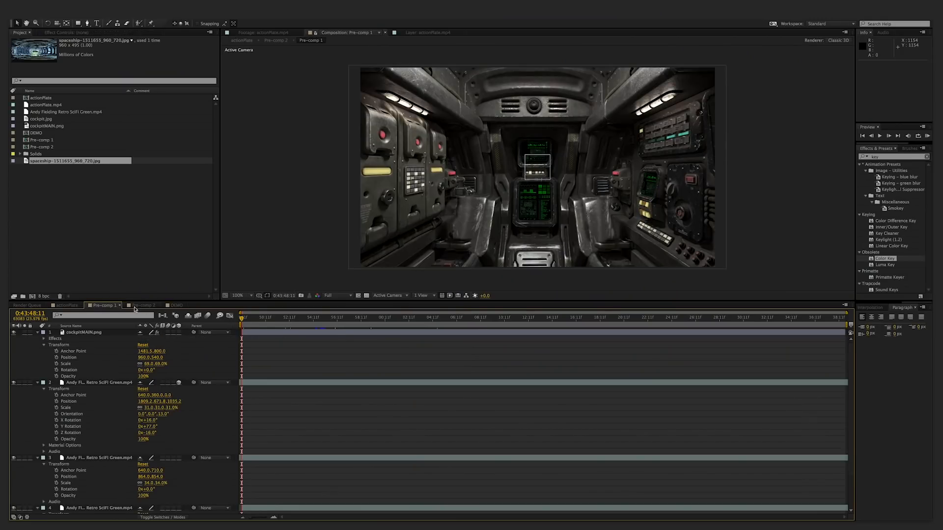
- View the actionPlate composition and Pre-comp 1, and scrub through the cockpit's animated screens
click(26, 306)
click(61, 305)
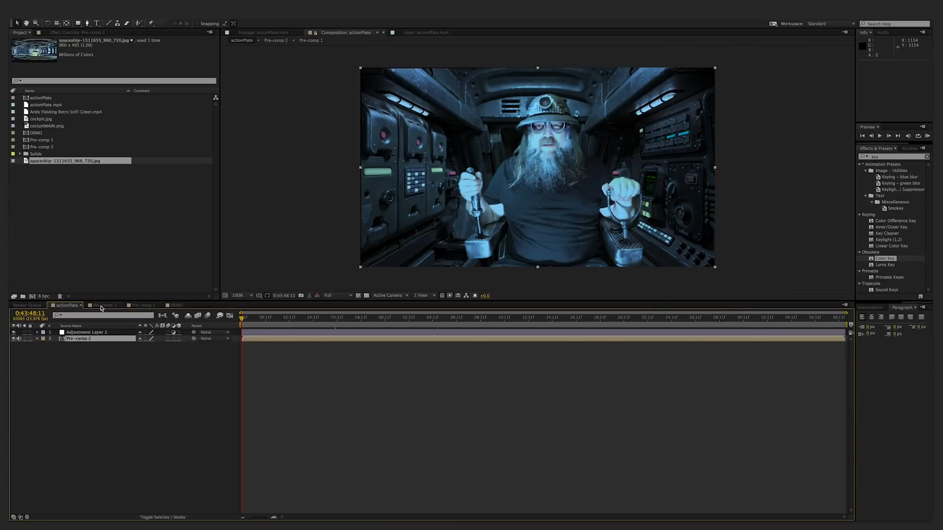
click(94, 306)
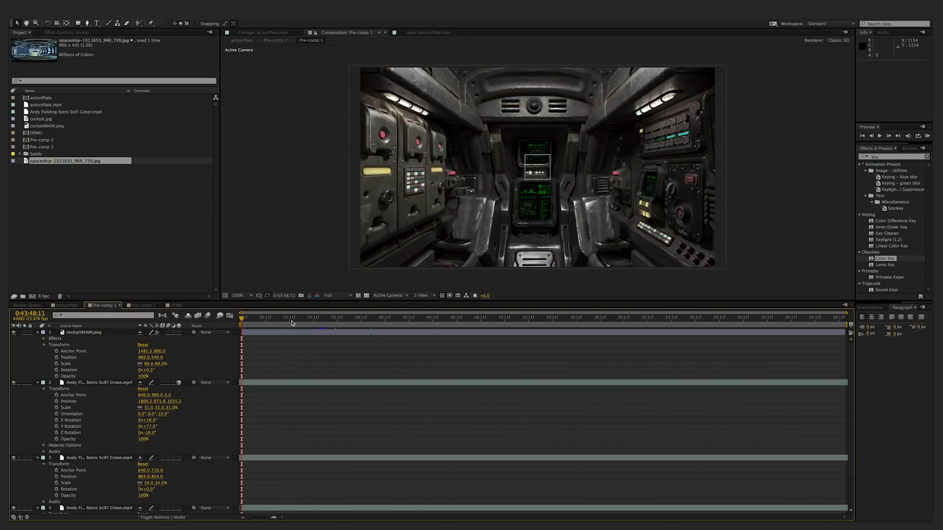
drag(292, 322, 405, 320)
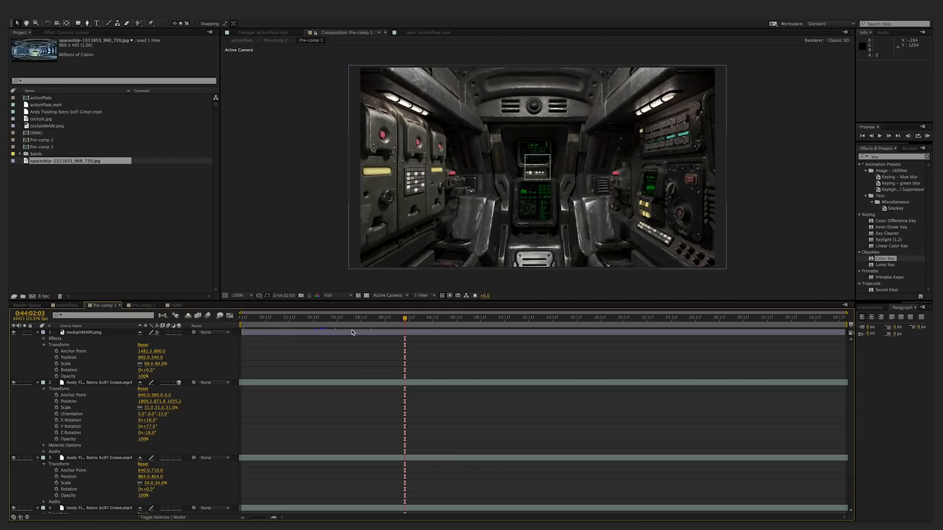
drag(351, 319, 515, 319)
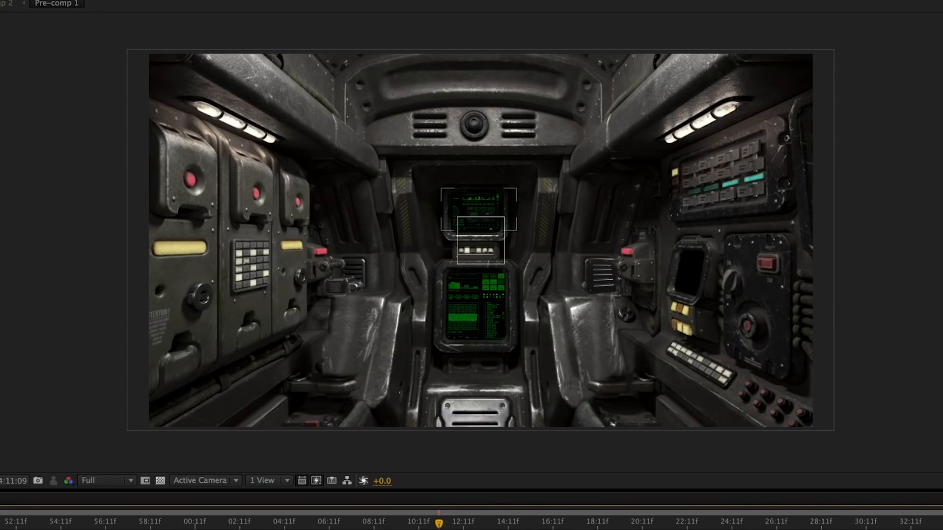
- Hide the screen-graphics footage layers 3 and 4 in Pre-comp 1 and toggle the transparency grid to inspect the cockpit cutouts
click(14, 458)
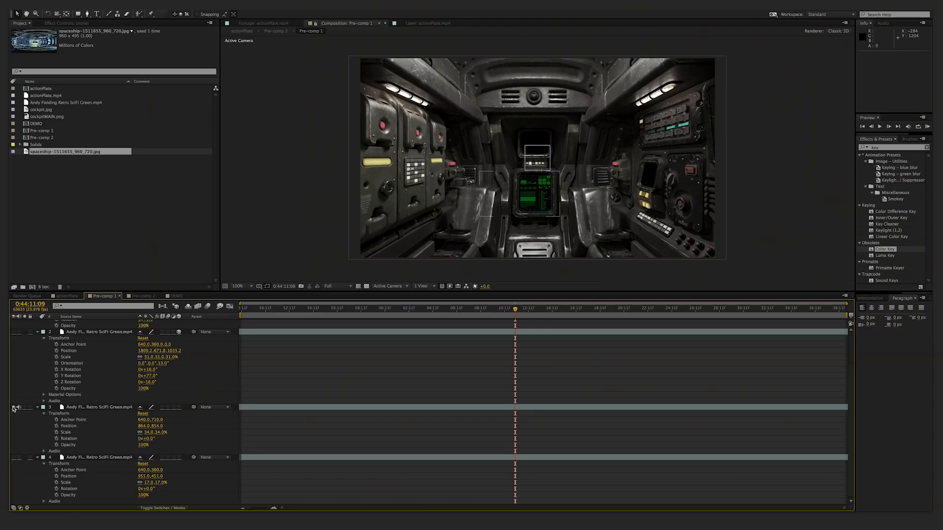
click(13, 408)
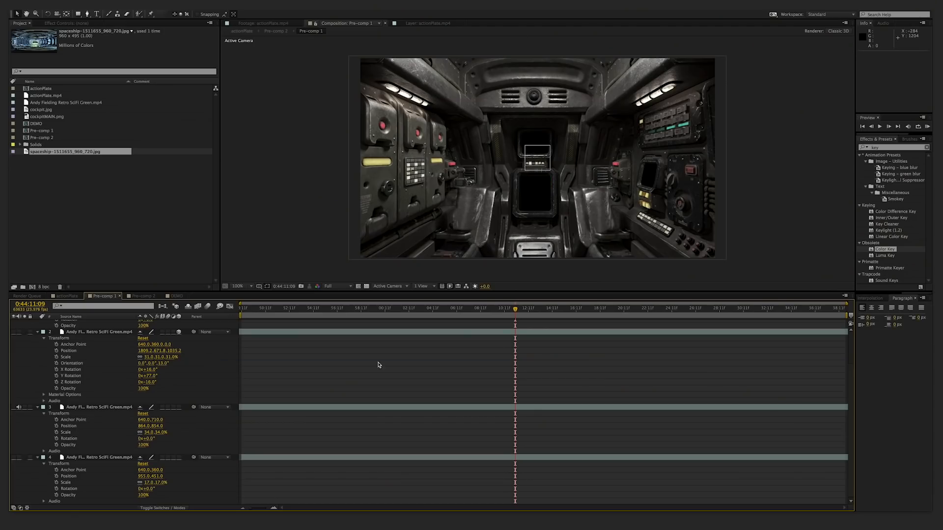
click(548, 308)
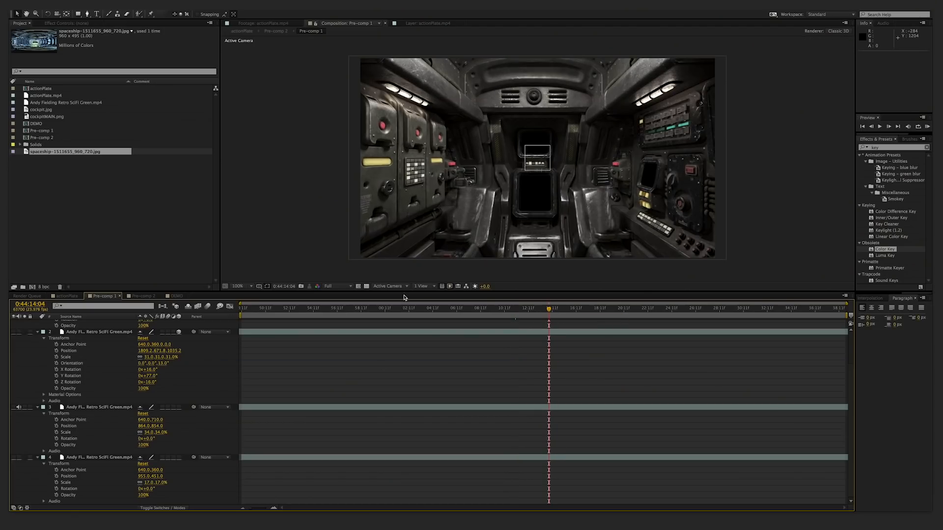
click(367, 287)
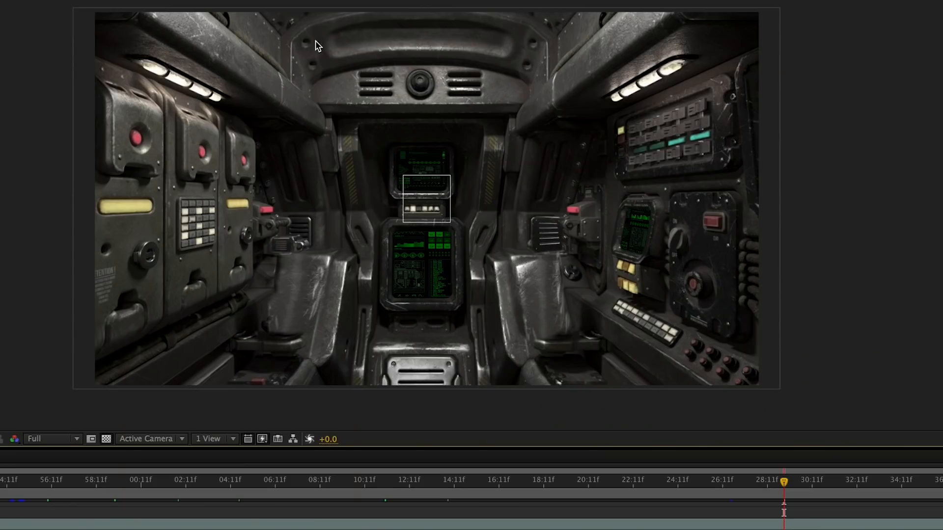
- Scrub through the Retro SciFi Green footage and the Pre-comp 1 timeline to examine the cockpit screen animation
drag(373, 487, 334, 506)
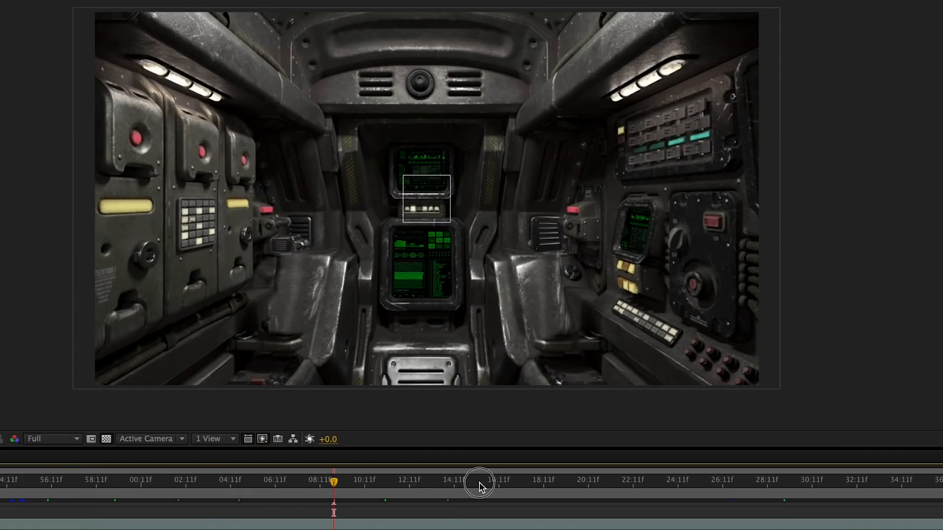
click(496, 482)
drag(498, 484, 500, 483)
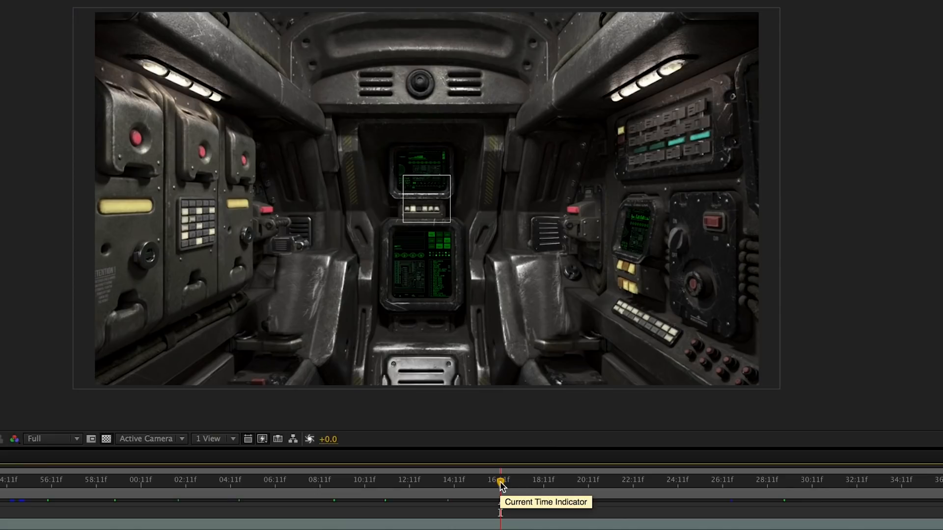
drag(500, 481, 147, 488)
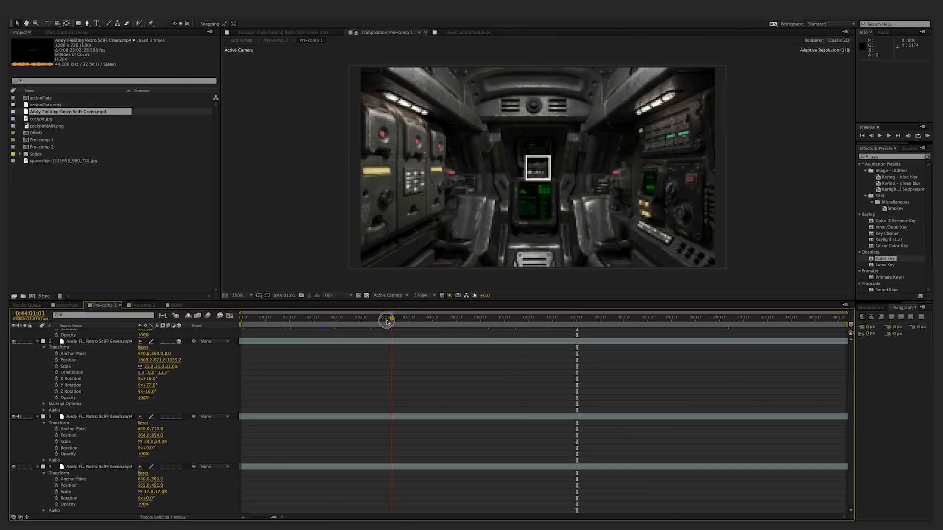
click(541, 323)
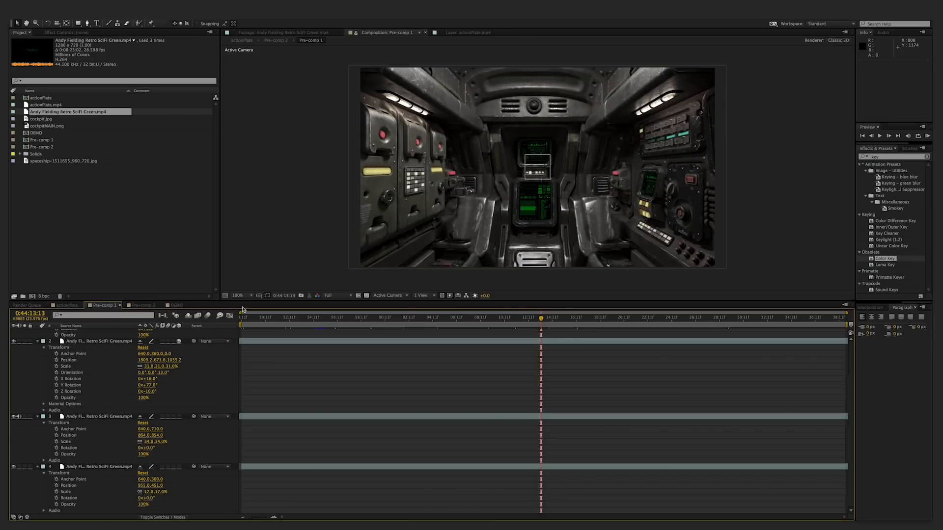
- Open Pre-comp 2 and scrub its timeline to review the masked actionPlate layer with its lights and camera
click(142, 305)
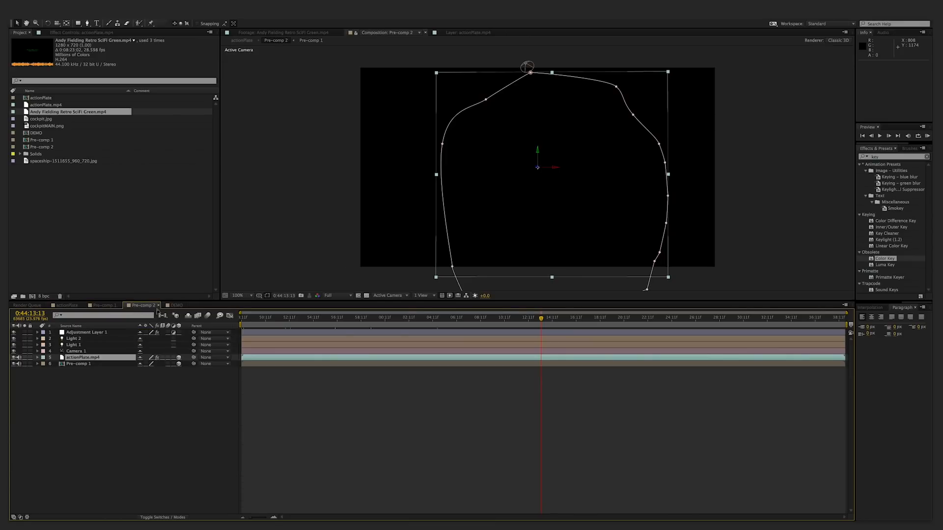
drag(377, 323, 364, 322)
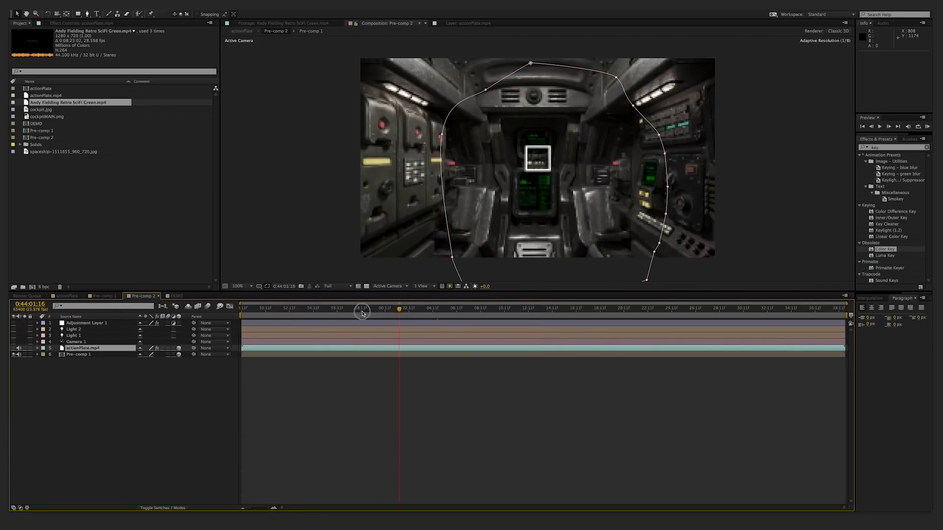
drag(362, 321, 527, 308)
click(431, 375)
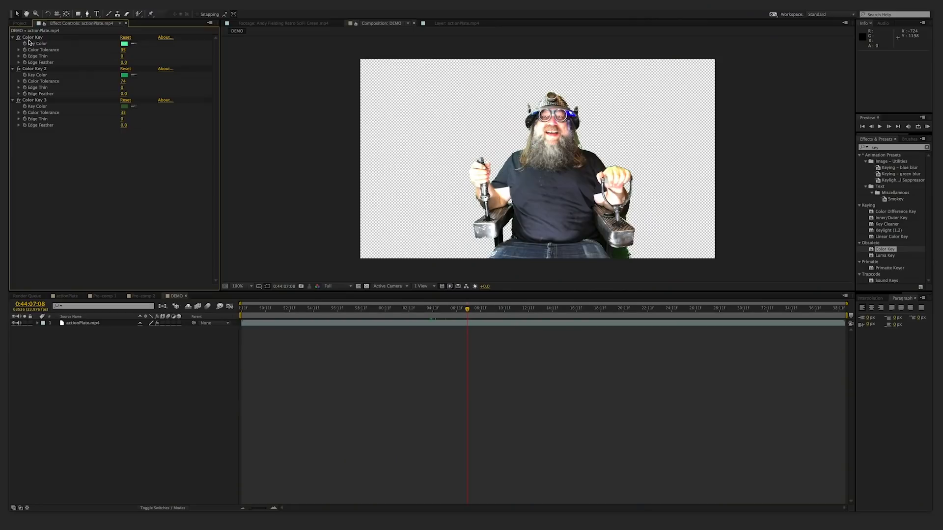
- Delete all three Color Key effects from actionPlate.mp4 in the DEMO composition
click(32, 38)
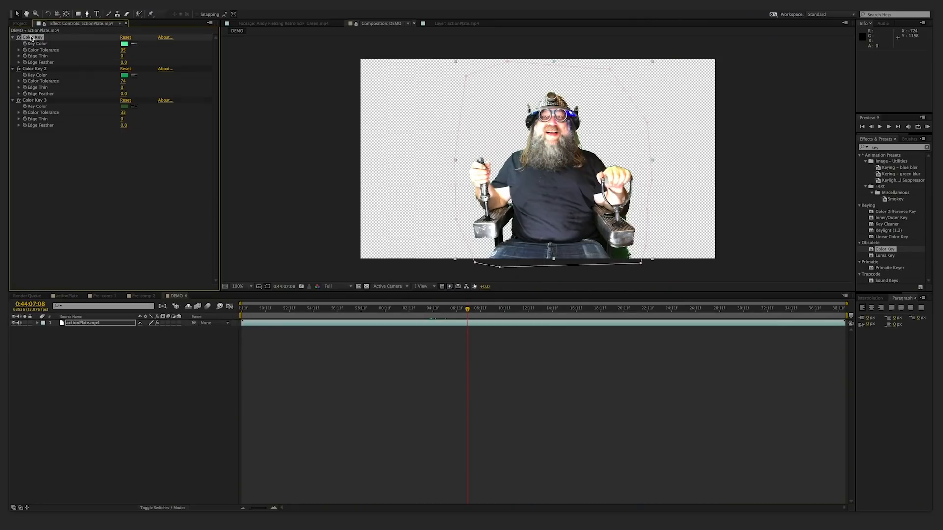
key(Delete)
click(35, 38)
key(Delete)
click(37, 39)
key(Delete)
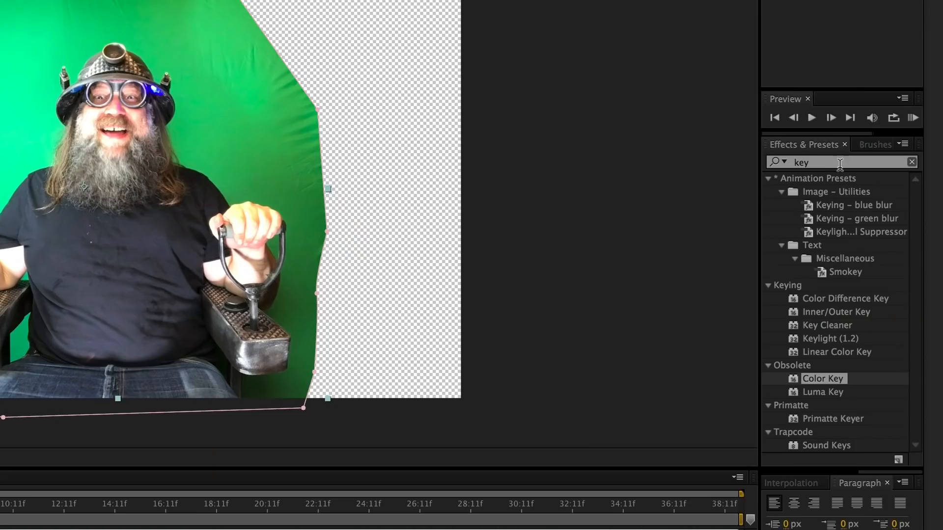
- Apply the Primatte Keyer effect to actionPlate.mp4 and run its Auto Compute to key out the green
click(891, 147)
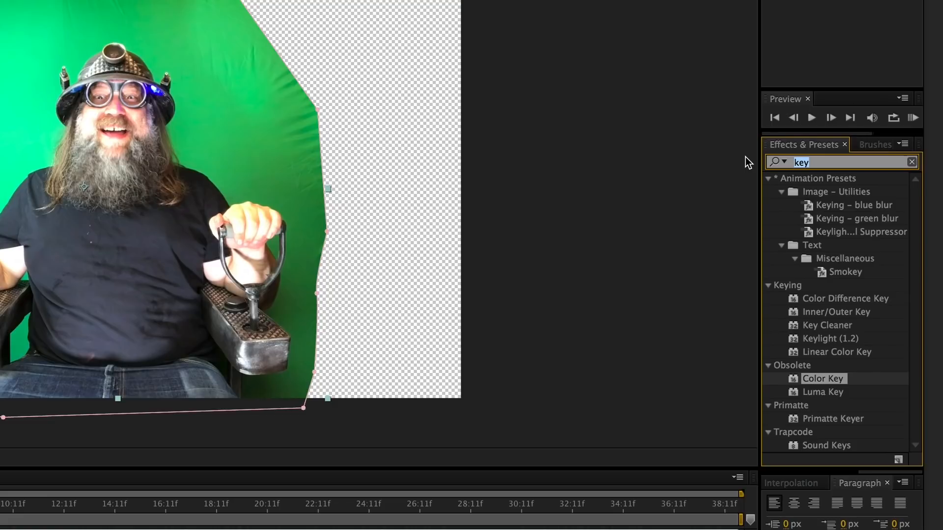
text(prim)
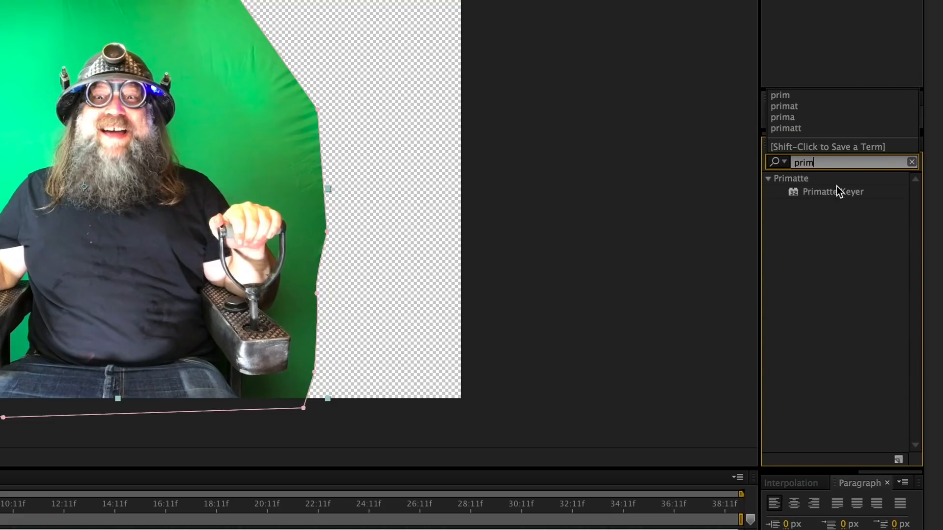
drag(830, 192, 275, 233)
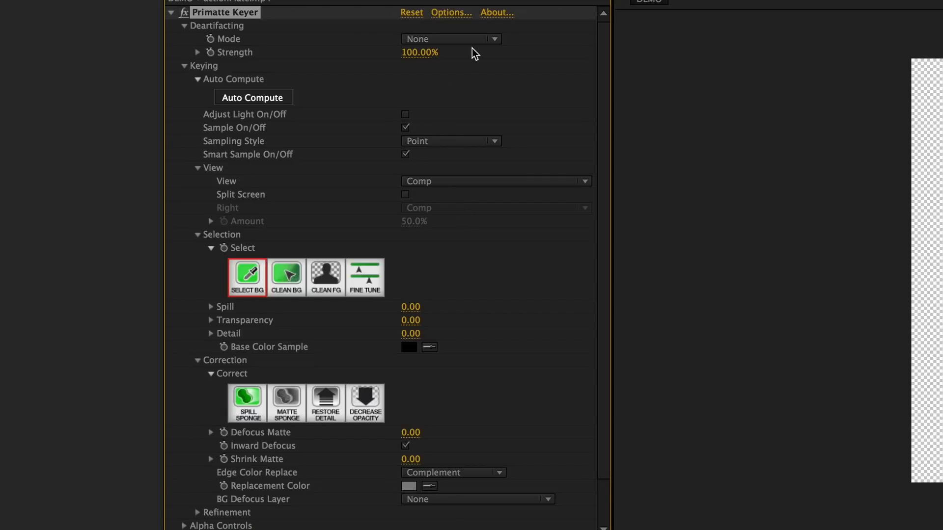
click(287, 101)
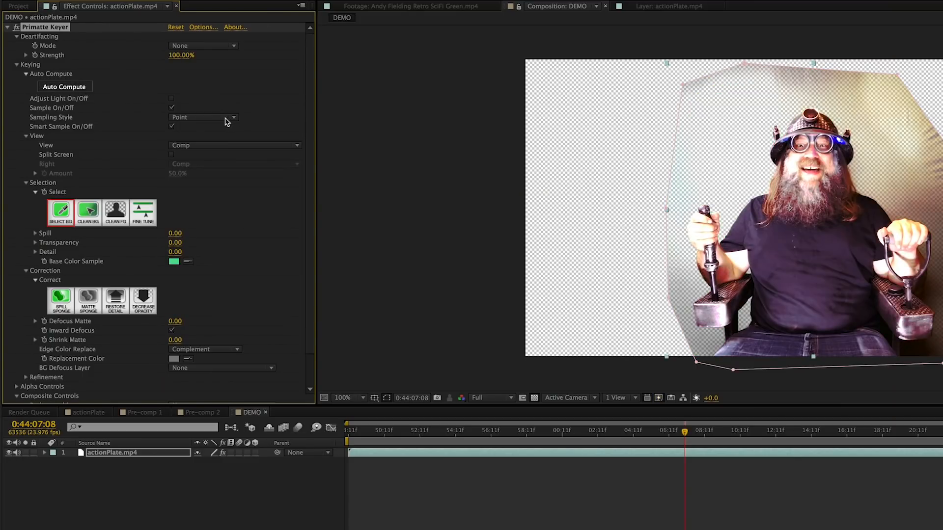
- Display Primatte's Matte view, then clean the background above and beside the pilot and the foreground across his body
click(219, 147)
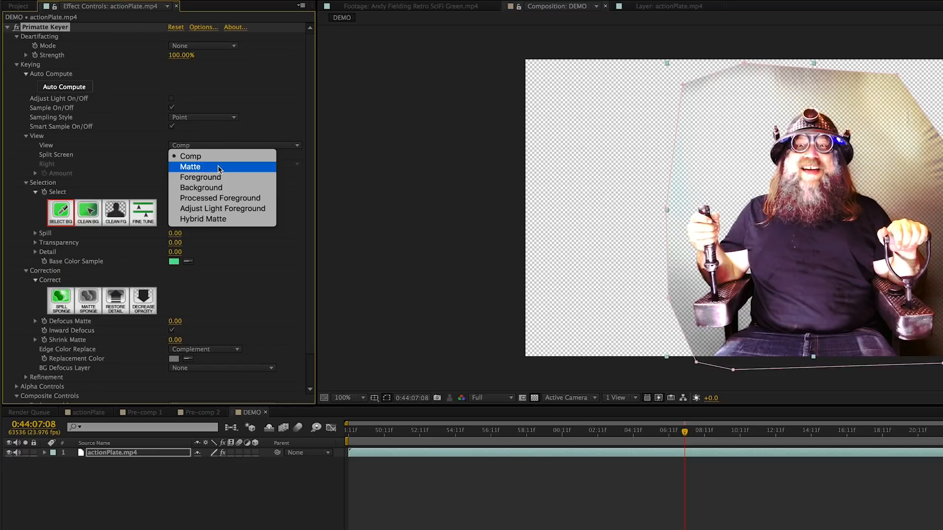
click(219, 167)
click(93, 217)
mouse_move(714, 106)
mouse_down()
mouse_move(727, 163)
mouse_move(761, 113)
mouse_move(811, 90)
mouse_move(886, 122)
mouse_up()
drag(922, 199, 940, 236)
click(126, 219)
mouse_move(816, 254)
mouse_down()
mouse_move(866, 290)
mouse_move(789, 244)
mouse_move(715, 259)
mouse_up()
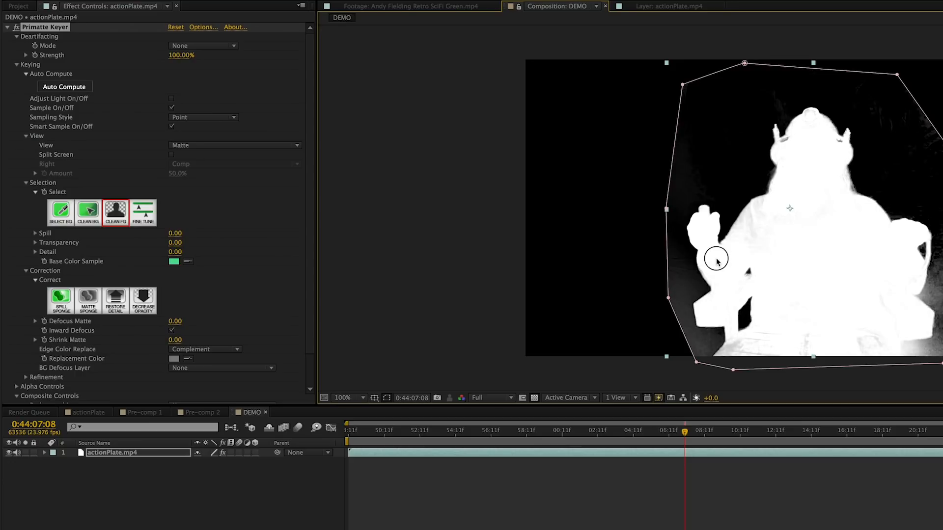
- Refine the matte with more Clean BG strokes around the pilot, beside the chair and at the lower edge
click(88, 211)
mouse_move(709, 156)
mouse_down()
mouse_move(680, 212)
mouse_move(682, 302)
mouse_up()
mouse_move(922, 181)
mouse_down()
mouse_move(938, 215)
mouse_move(938, 320)
mouse_up()
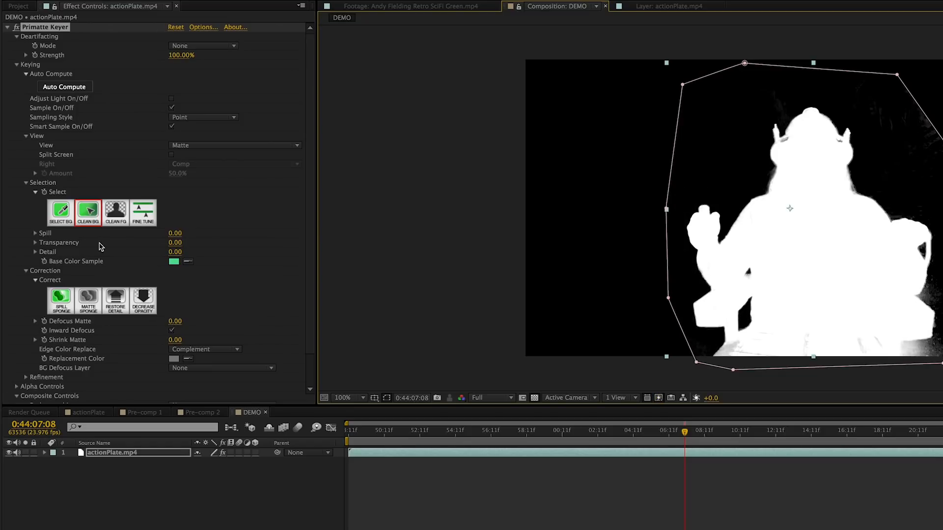
click(116, 213)
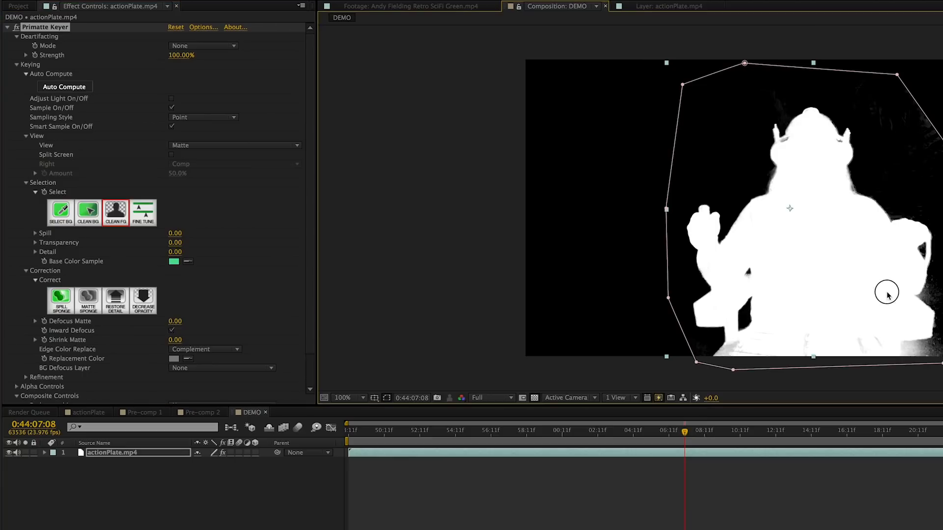
click(89, 215)
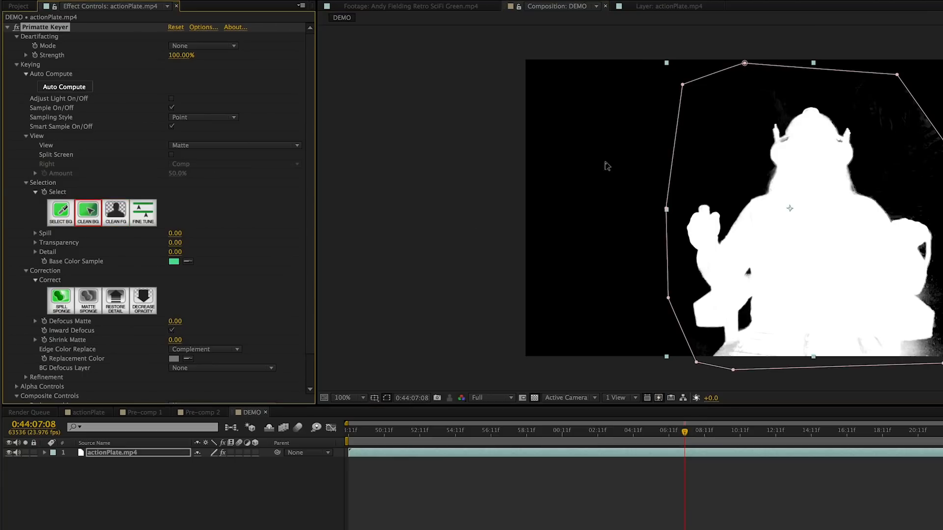
mouse_move(933, 158)
mouse_down()
mouse_move(917, 115)
mouse_move(872, 101)
mouse_move(746, 102)
mouse_up()
click(916, 348)
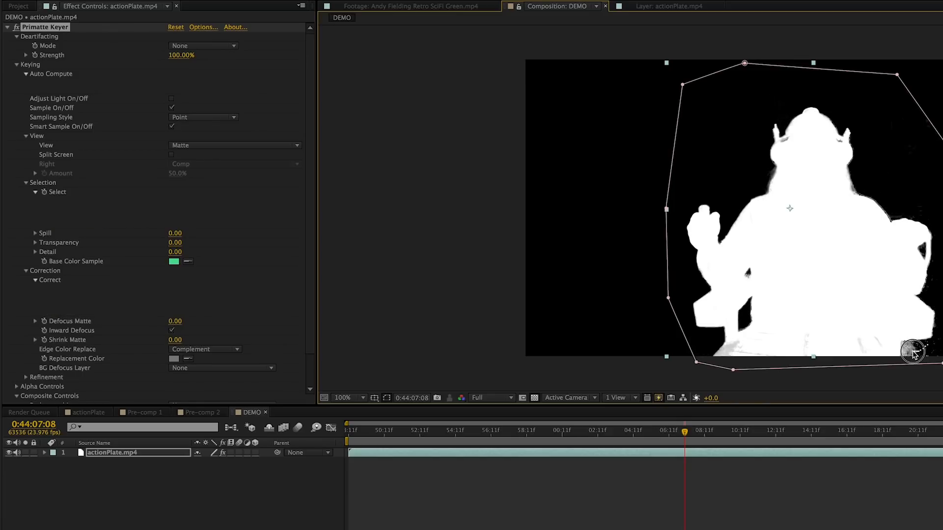
- Return Primatte to the Comp view and set Defocus Matte to 2.90 and Shrink Matte to 1.20
click(202, 146)
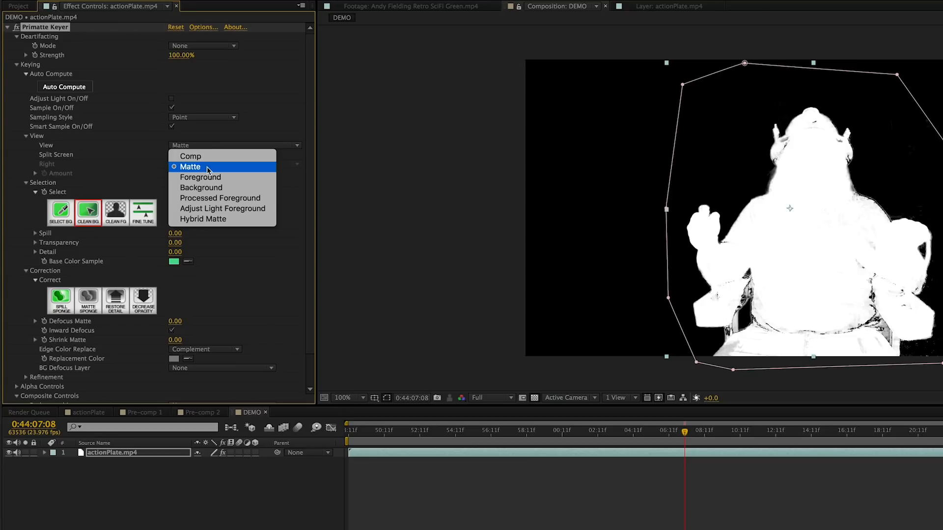
click(223, 154)
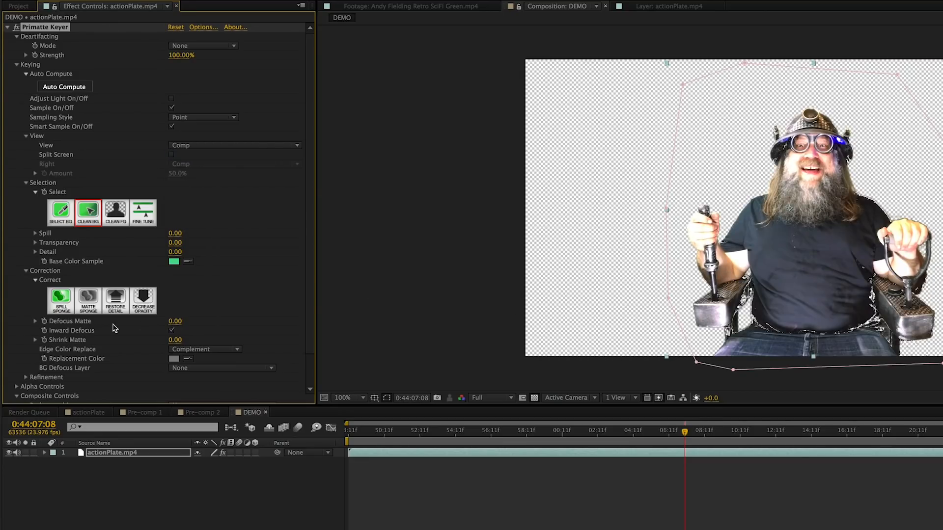
drag(174, 326, 190, 347)
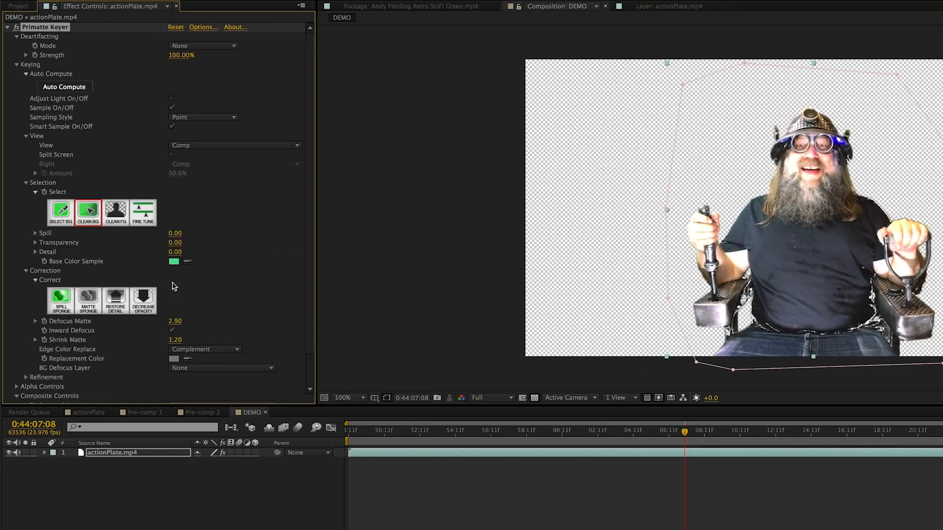
scroll(171, 286, down, 2)
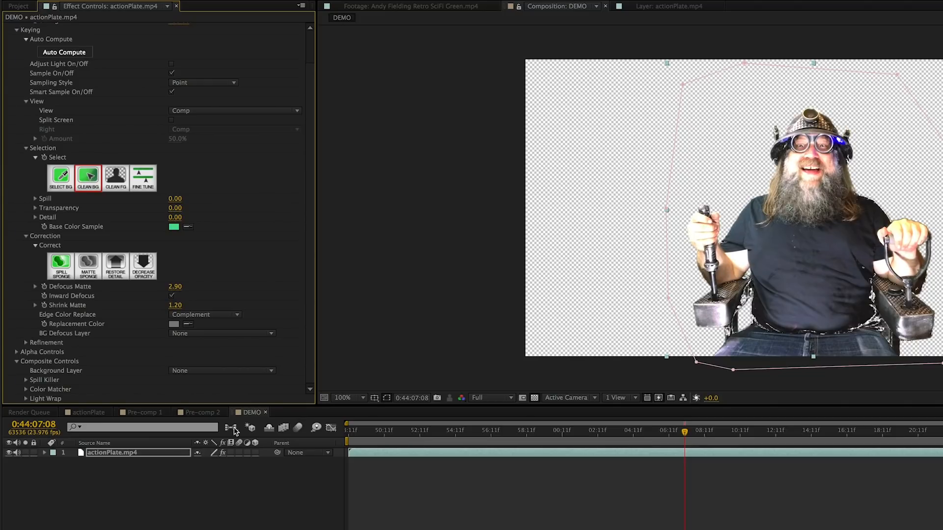
- Hide the Pre-comp 1 layer in Pre-comp 2 and scrub the keyed pilot against the transparency grid
click(143, 413)
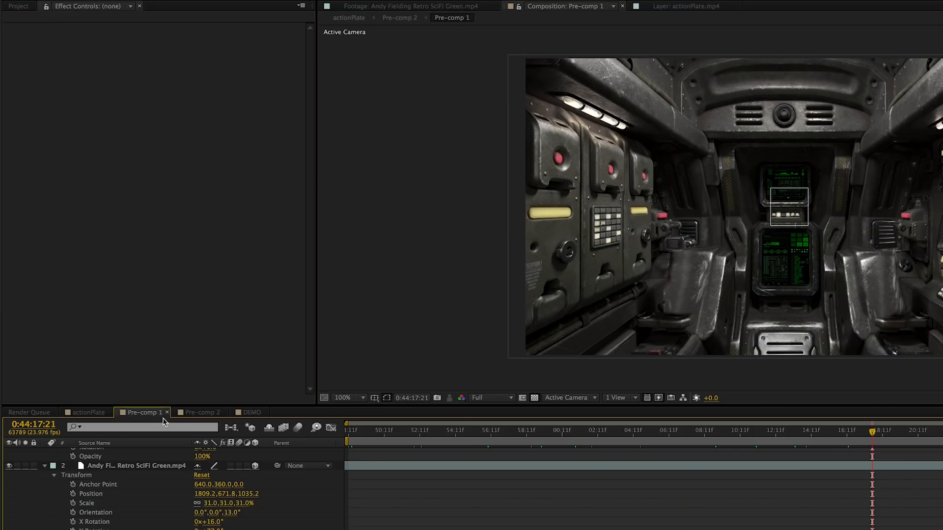
click(198, 413)
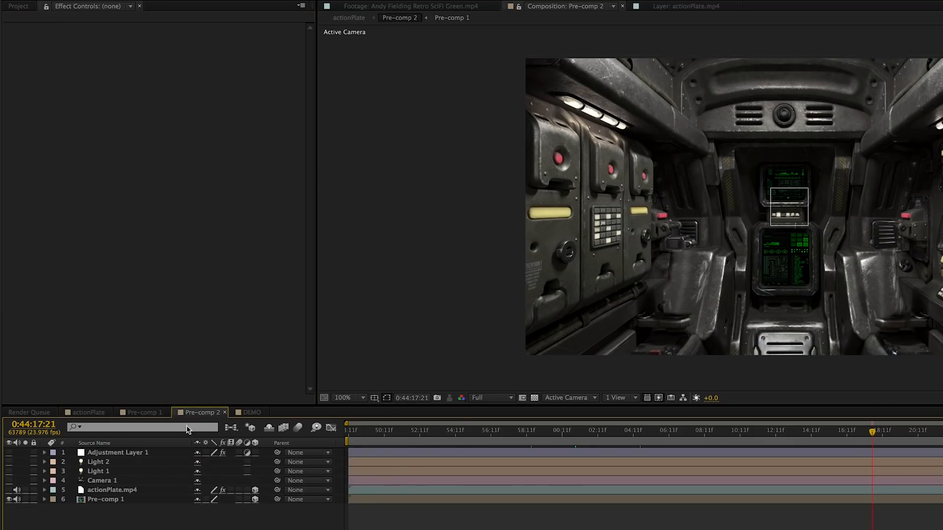
click(8, 501)
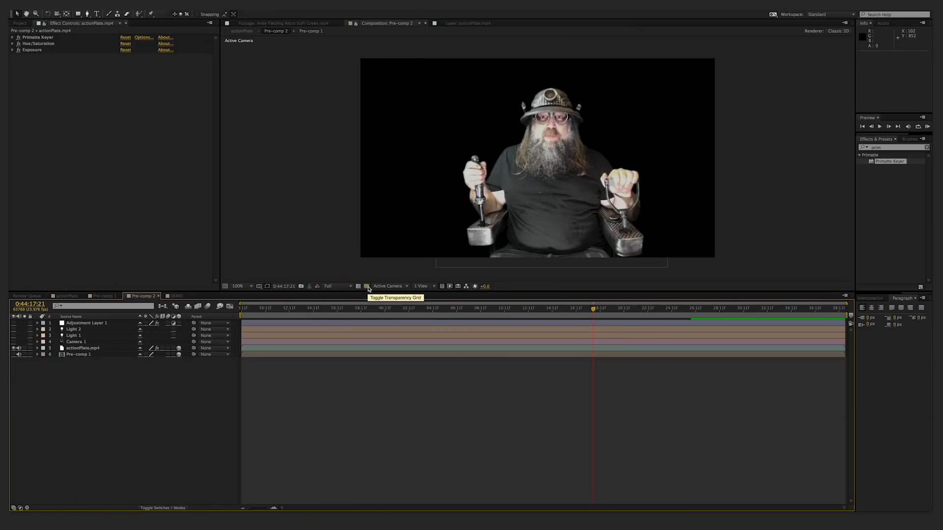
click(367, 286)
drag(516, 311, 473, 309)
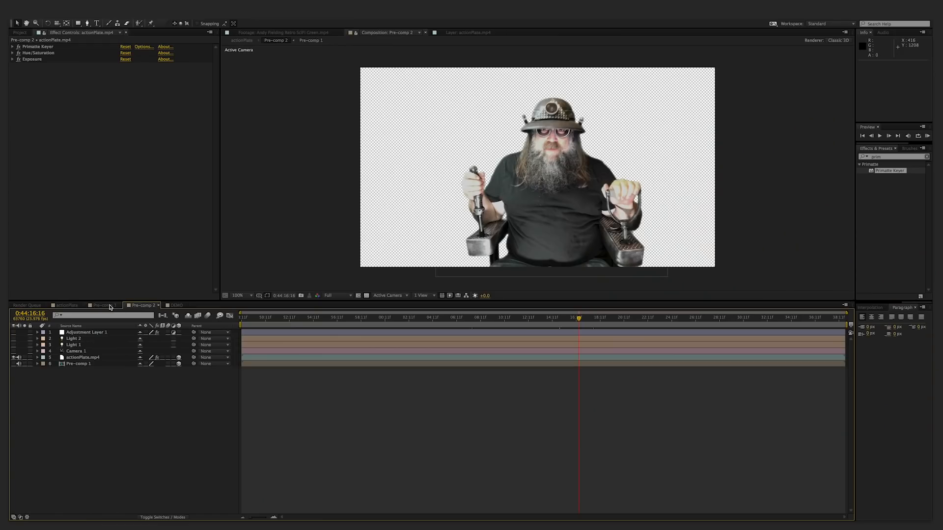
- Review the Pre-comp 1 cockpit and the DEMO key, then show the Pre-comp 1 layer again in Pre-comp 2
click(109, 306)
drag(330, 319, 535, 328)
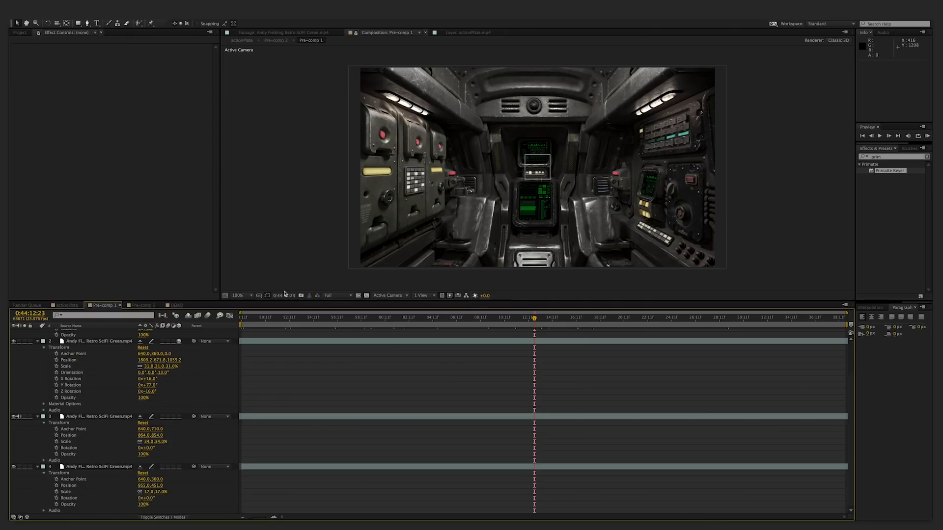
click(175, 305)
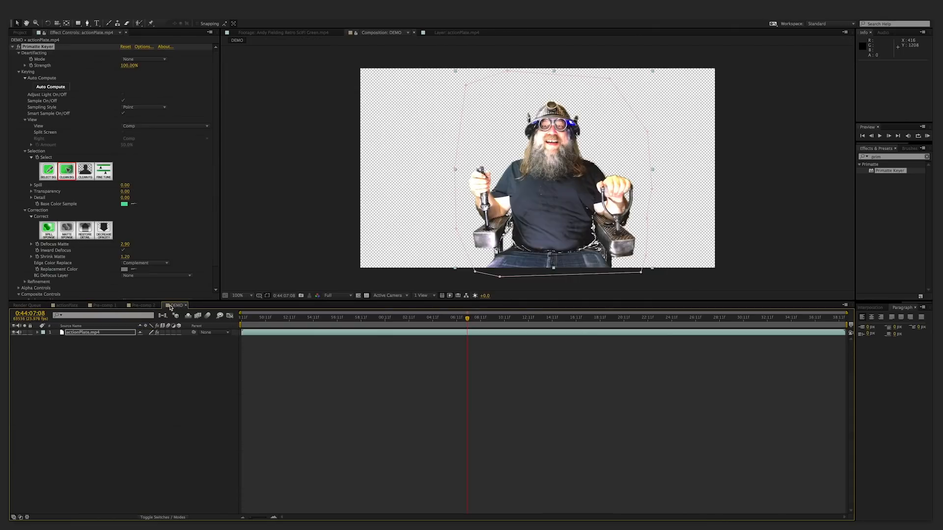
click(103, 305)
click(140, 305)
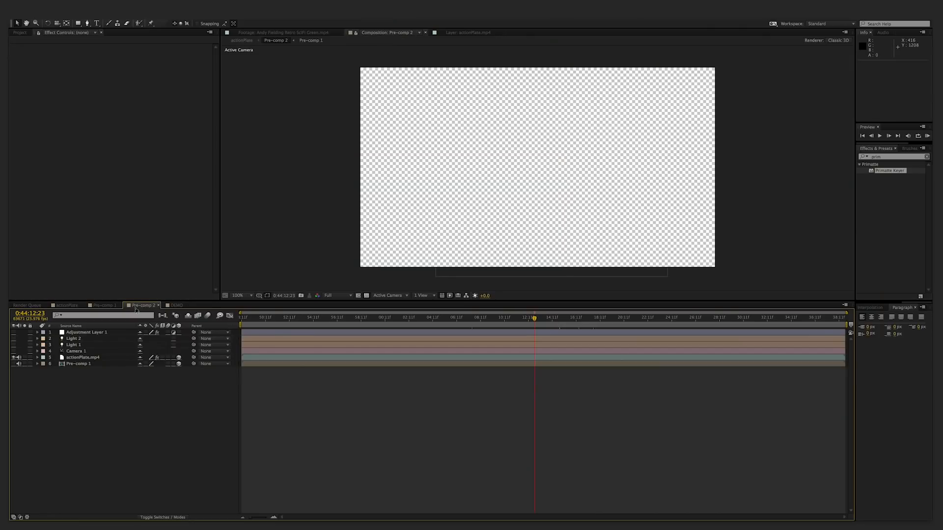
click(14, 364)
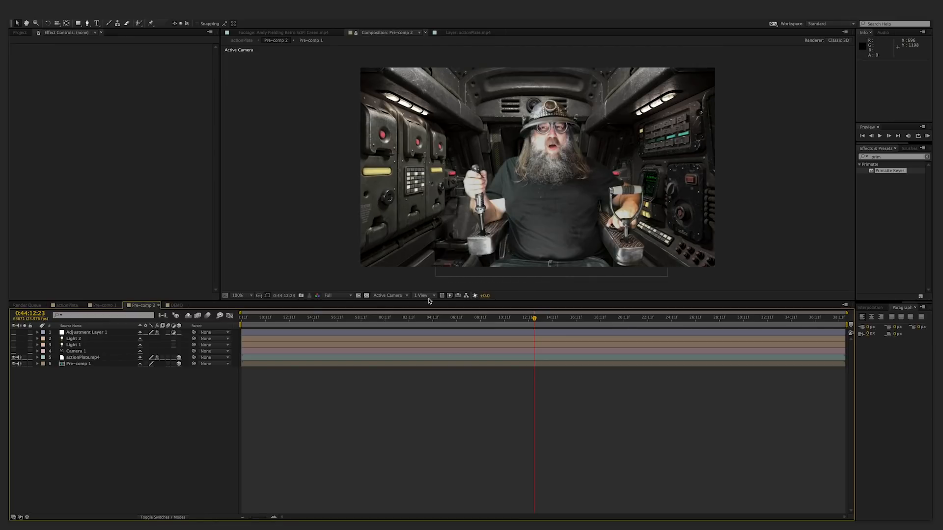
- Using the Top view, move actionPlate.mp4 forward in depth to Z -74, then return to the Active Camera view
click(392, 296)
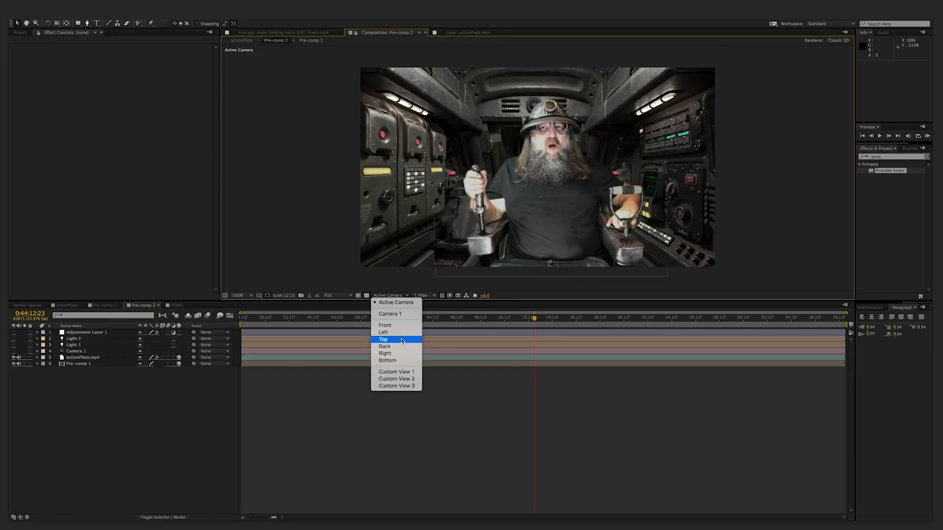
click(383, 339)
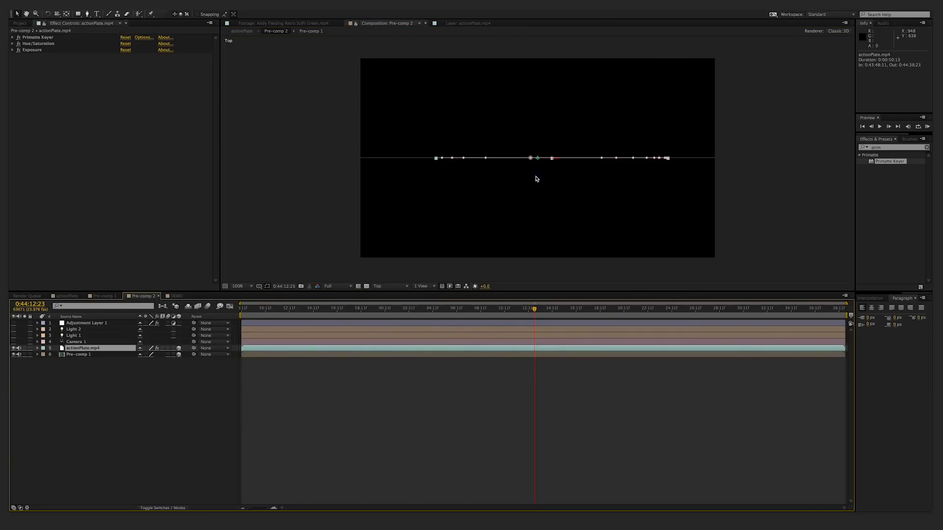
drag(538, 177, 539, 191)
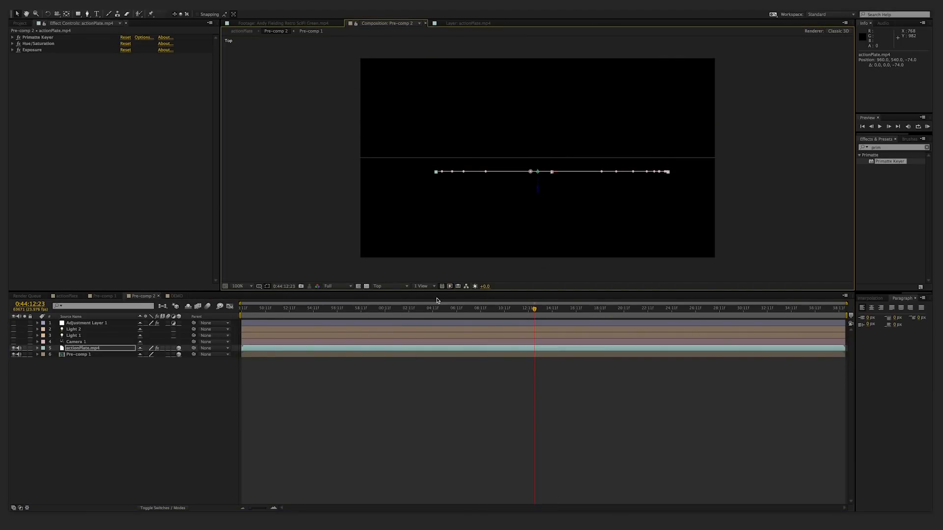
click(392, 286)
click(396, 295)
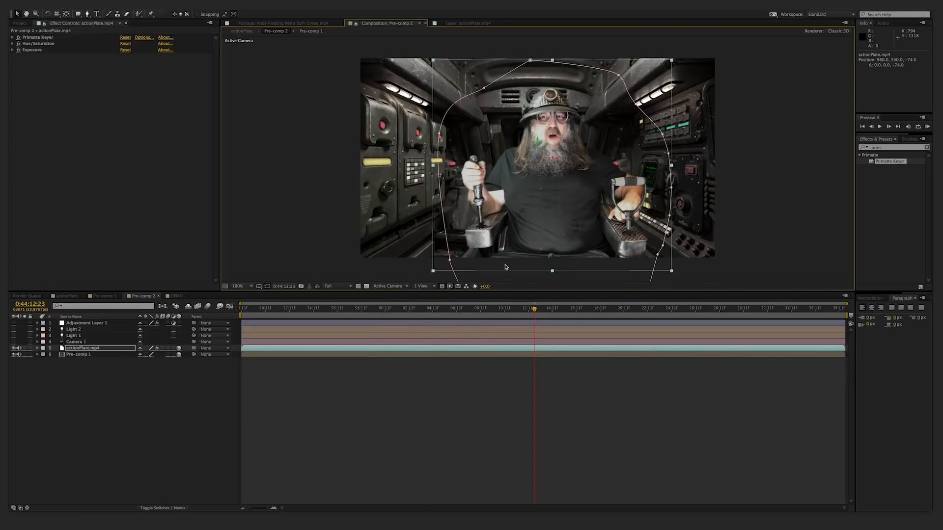
click(290, 275)
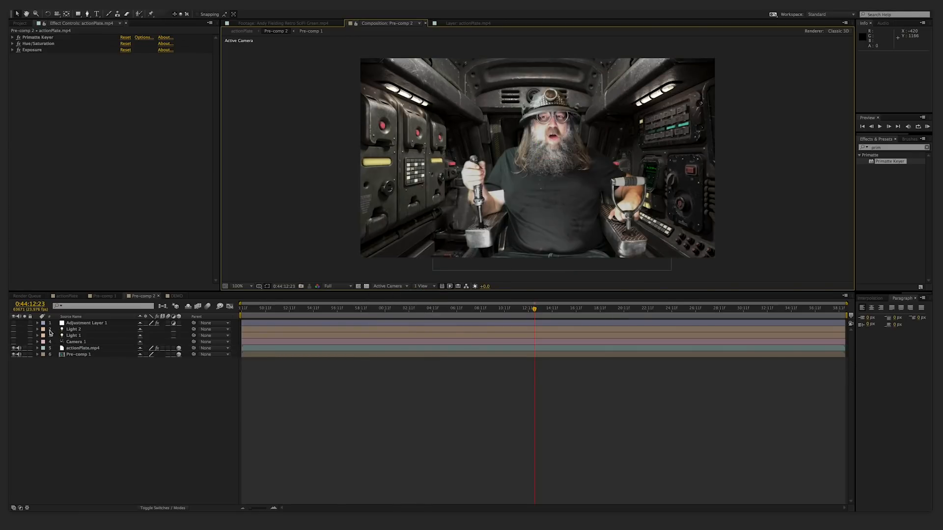
- Turn on Camera 1 in Pre-comp 2 and shift its view to check the depth between pilot and cockpit at different times
click(13, 343)
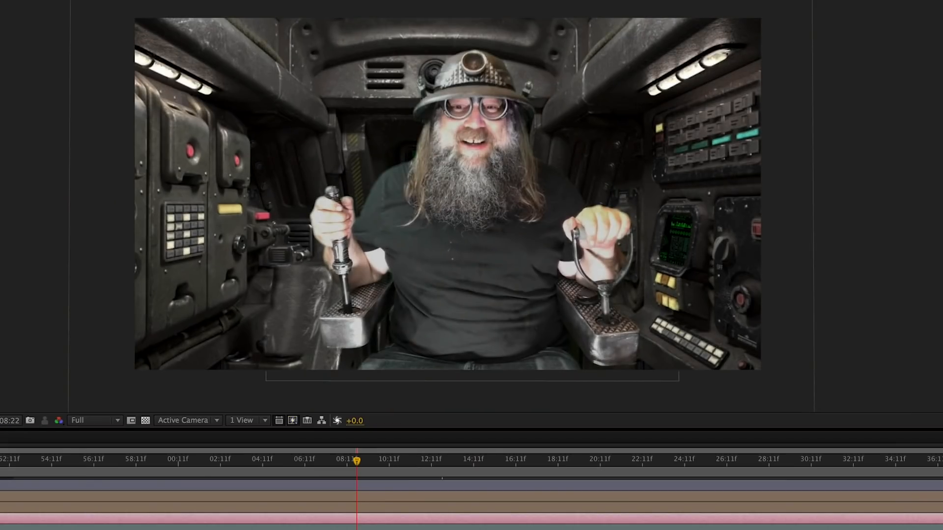
drag(481, 241, 480, 239)
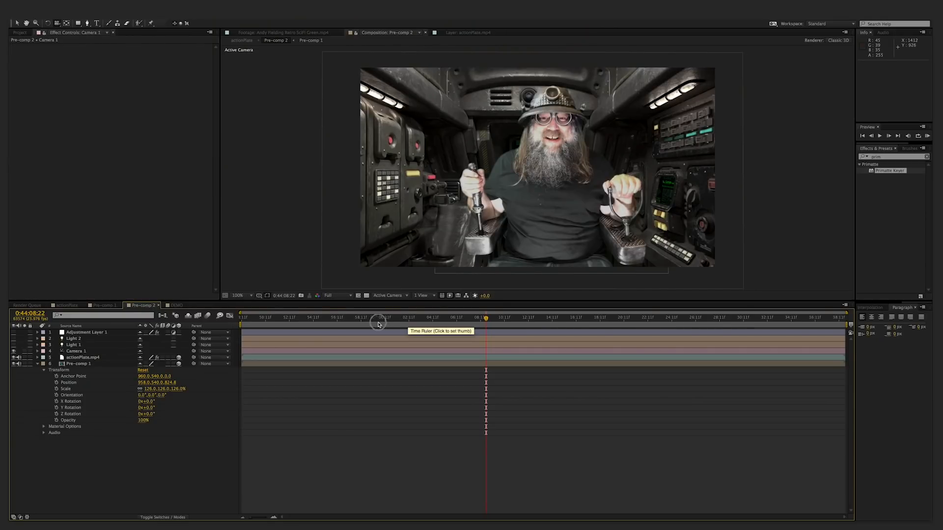
click(267, 319)
click(515, 319)
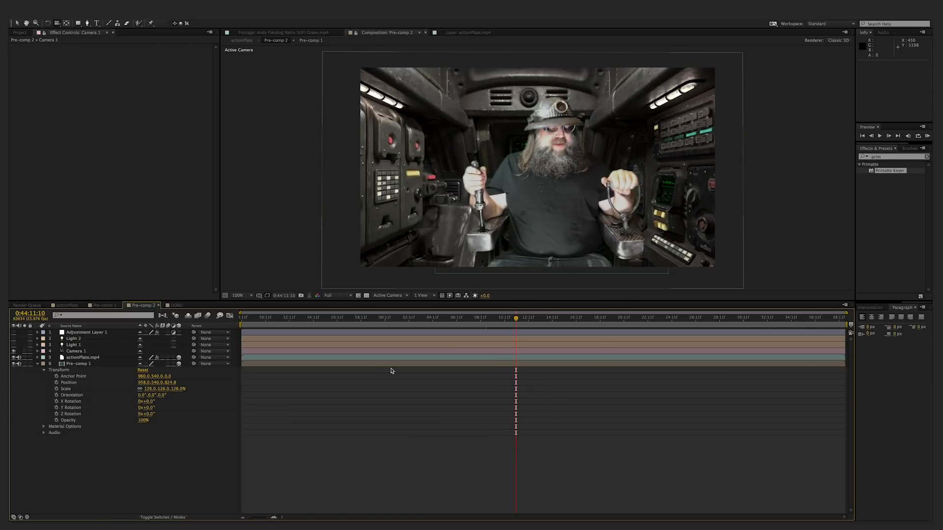
- Toggle the visibility of the Pre-comp 1 and actionPlate.mp4 layers off and on to compare background and pilot
click(14, 364)
click(14, 364)
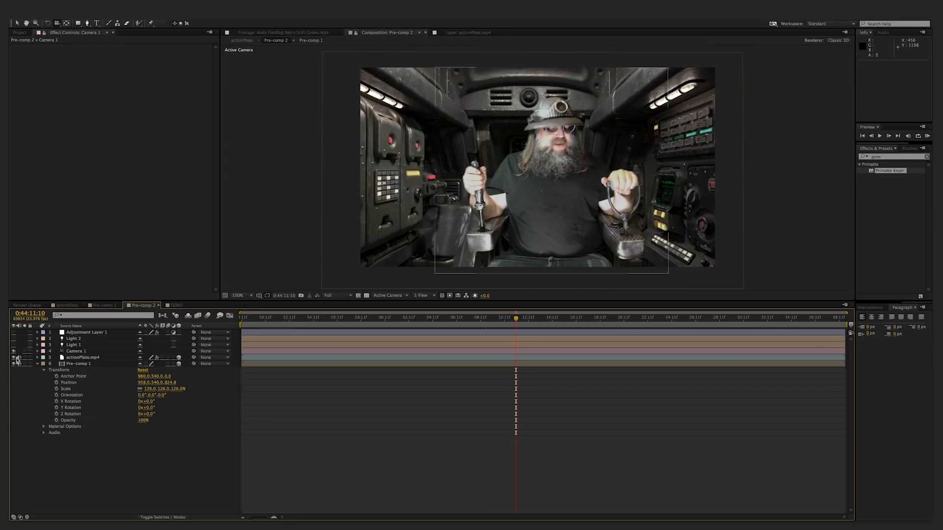
click(14, 357)
click(13, 357)
- Turn on Light 1 and Light 2 in Pre-comp 2 with the playhead at 0:43:58:19
click(399, 319)
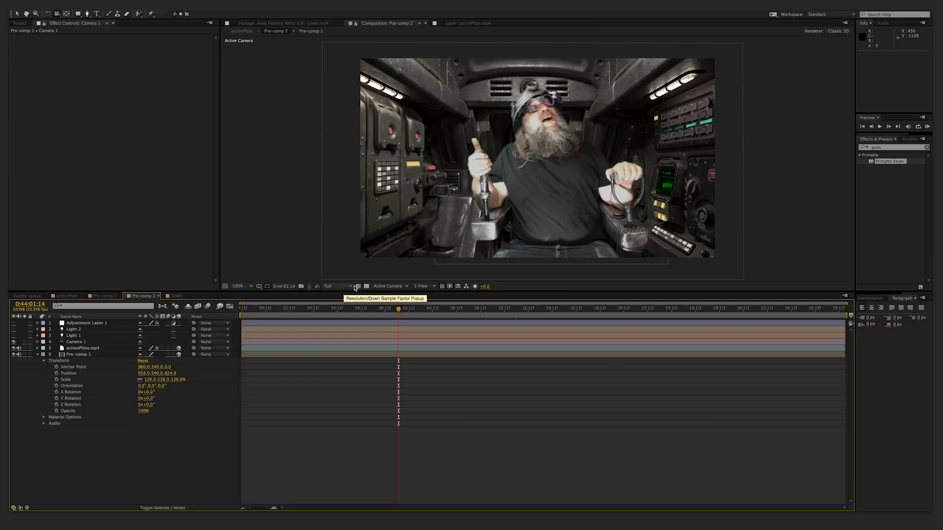
click(365, 313)
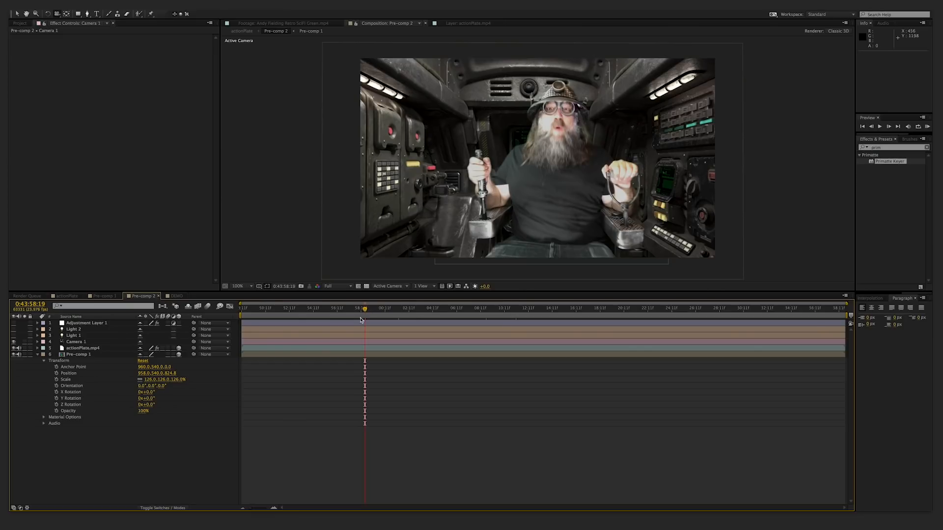
click(14, 337)
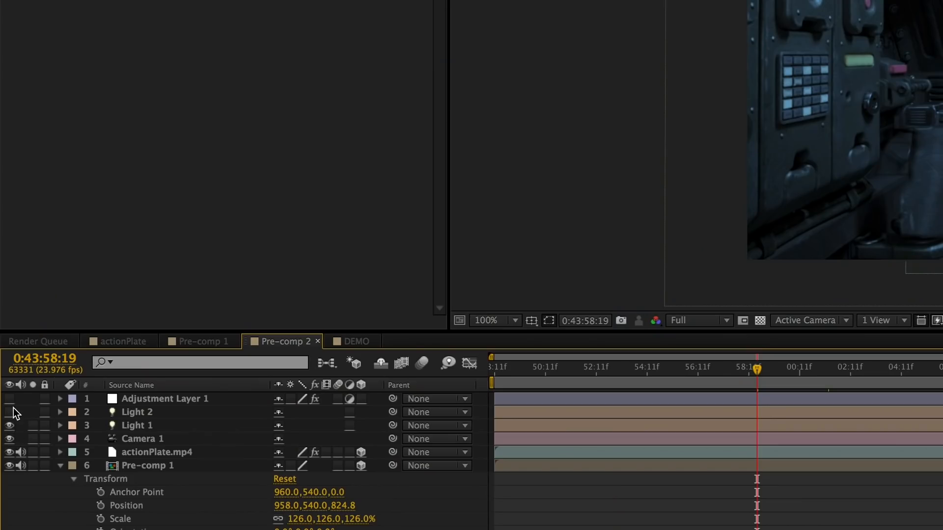
click(14, 330)
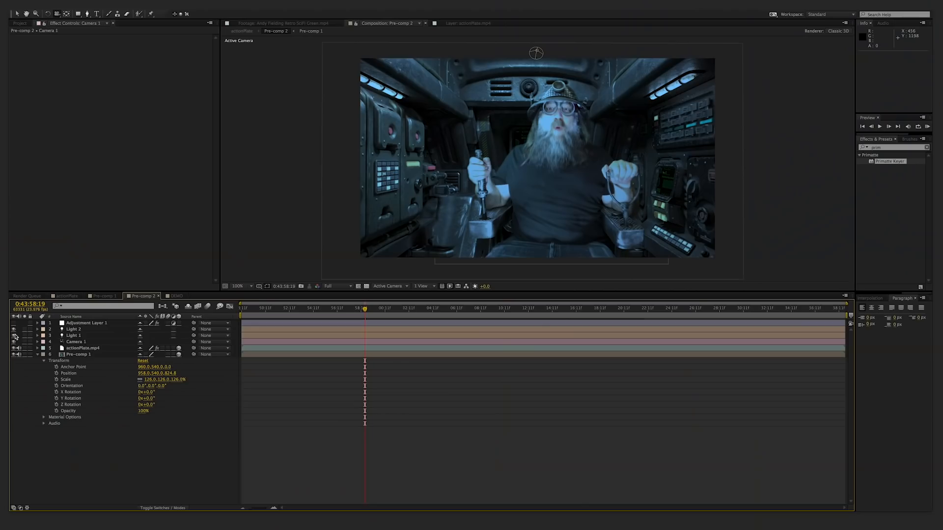
- Toggle Light 1 off and on to compare the lighting, and check the composite around 0:44:02:01
click(14, 336)
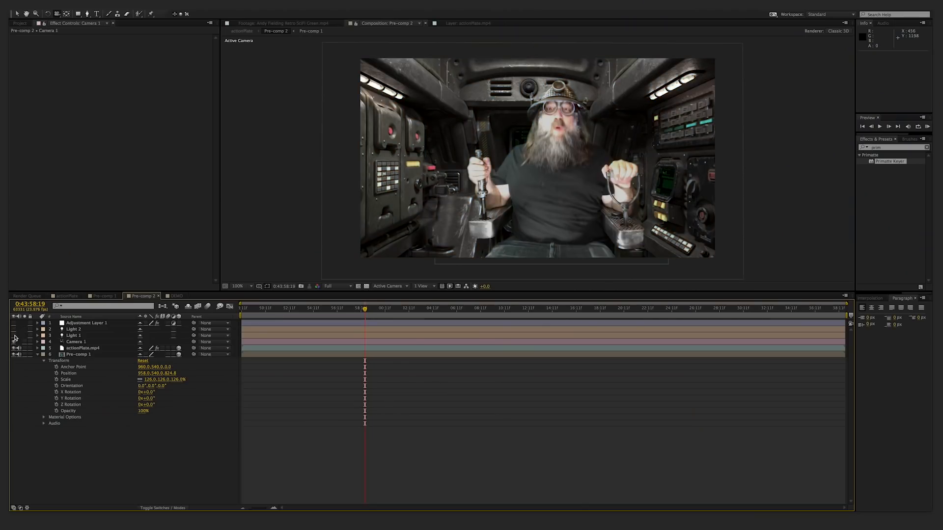
click(14, 335)
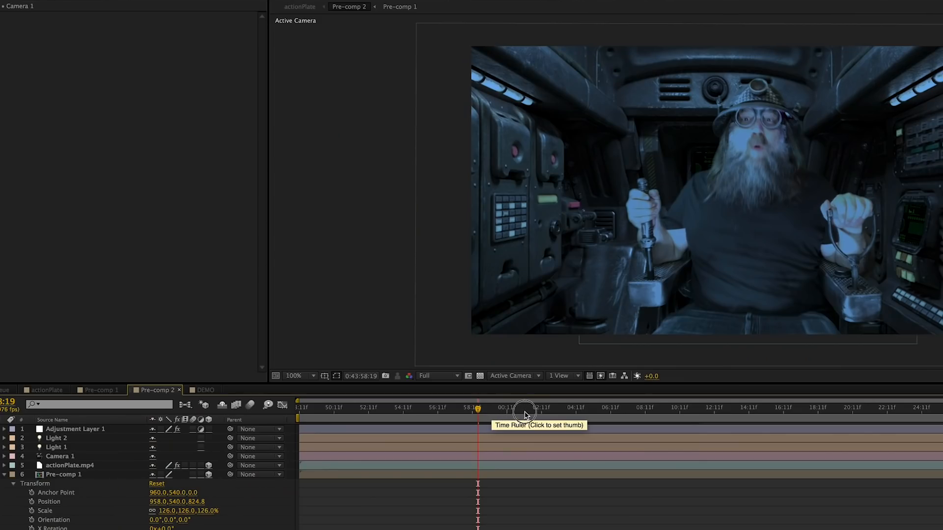
drag(399, 311, 415, 312)
mouse_move(549, 413)
mouse_down()
mouse_move(602, 410)
mouse_move(535, 413)
mouse_up()
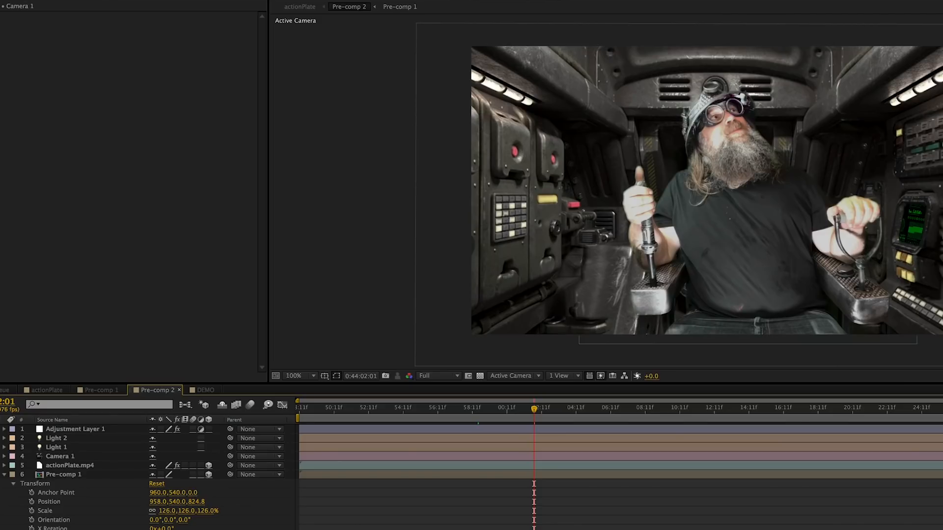
- Select actionPlate.mp4 to check its keying effects, and turn Light 1 back on at 0:44:02:01
click(342, 466)
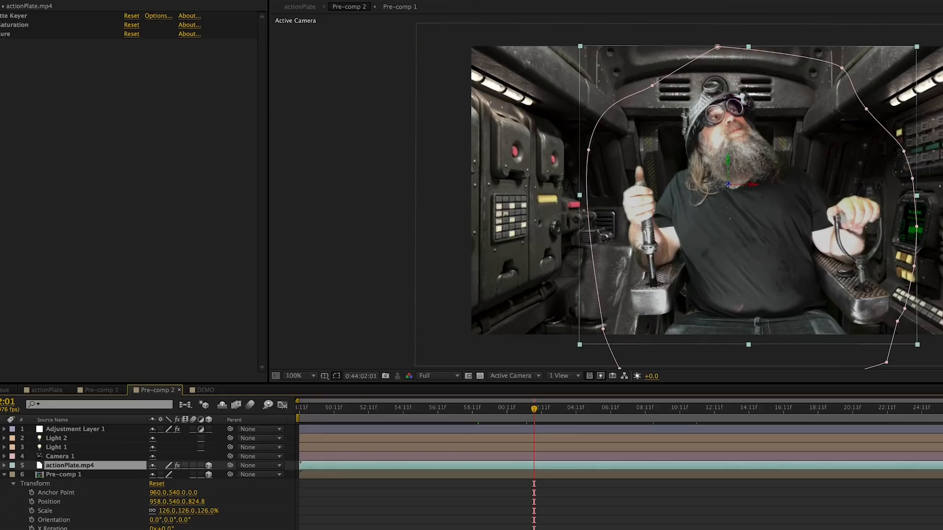
click(1, 16)
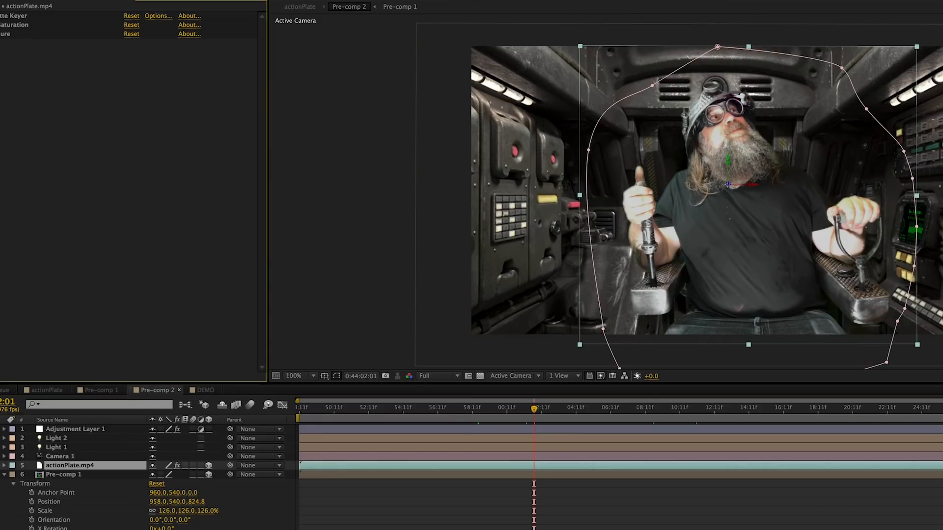
click(1, 16)
click(1, 16)
click(1, 430)
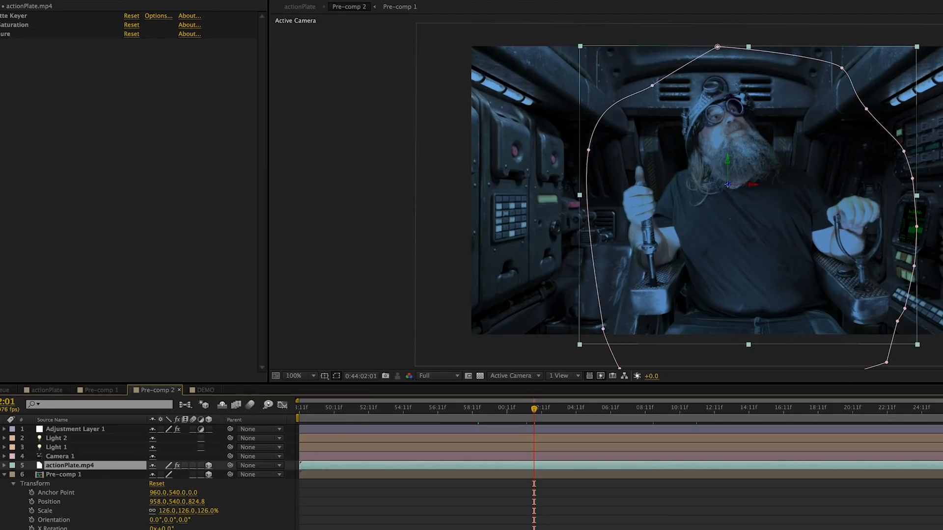
- With Light 2 on, shift its point-of-interest path toward the cockpit's side console near 0:44:02:01 and toward the pilot's shoulder near 0:44:21:17
click(56, 438)
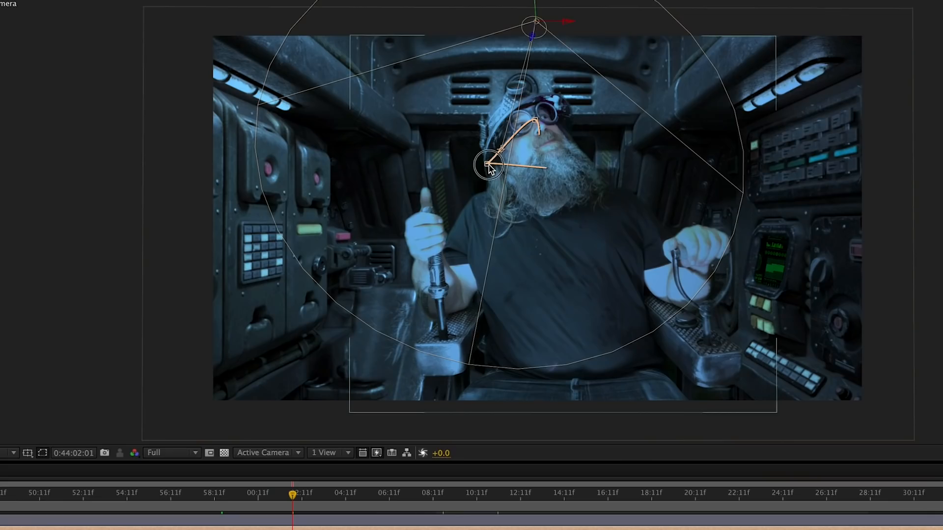
drag(490, 167, 864, 322)
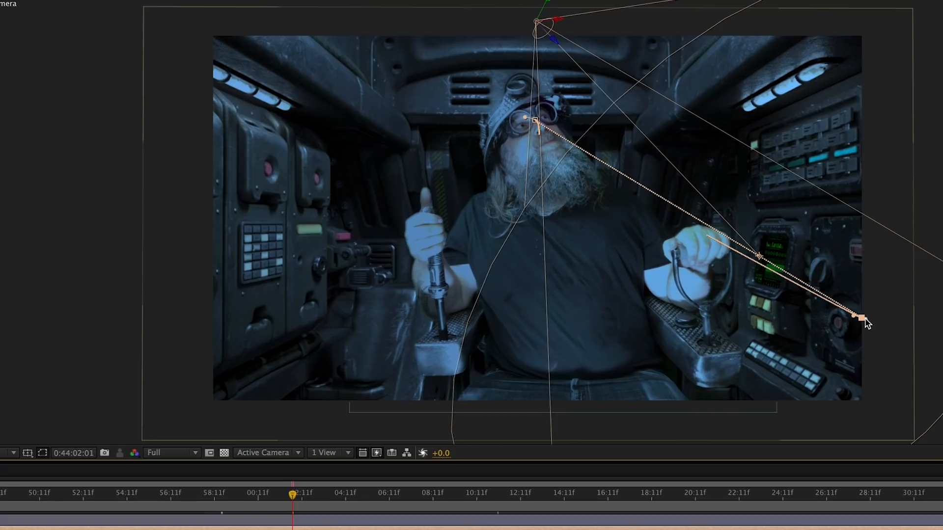
click(723, 496)
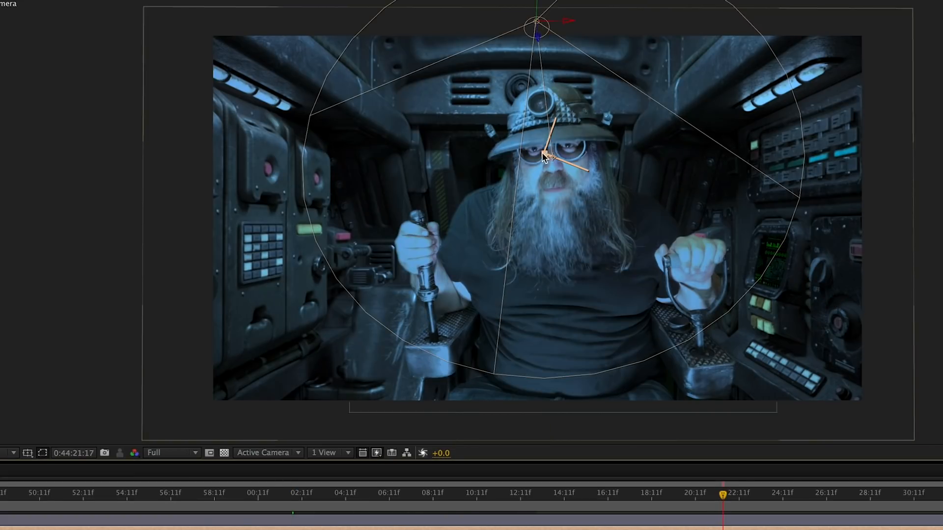
drag(552, 159, 476, 198)
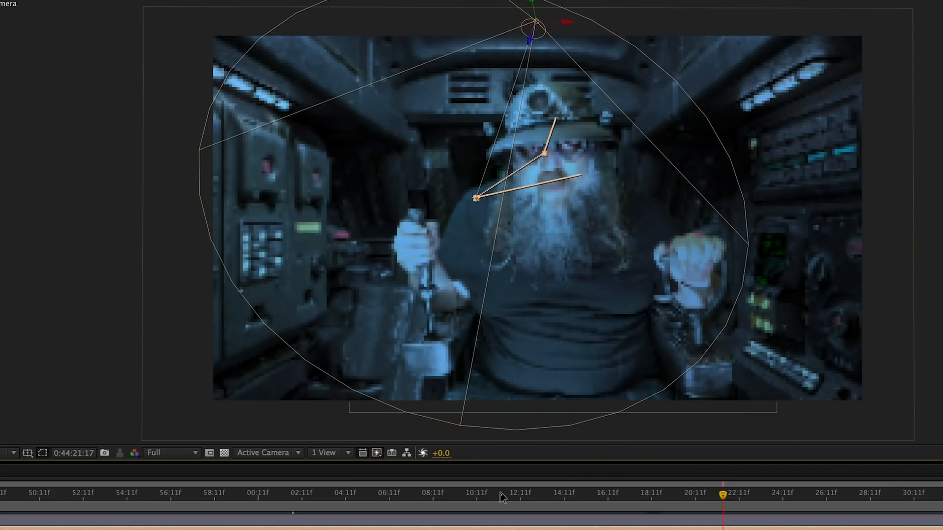
- Review how Light 2 follows the pilot at various times across the shot, stopping at 0:44:09:23
click(526, 493)
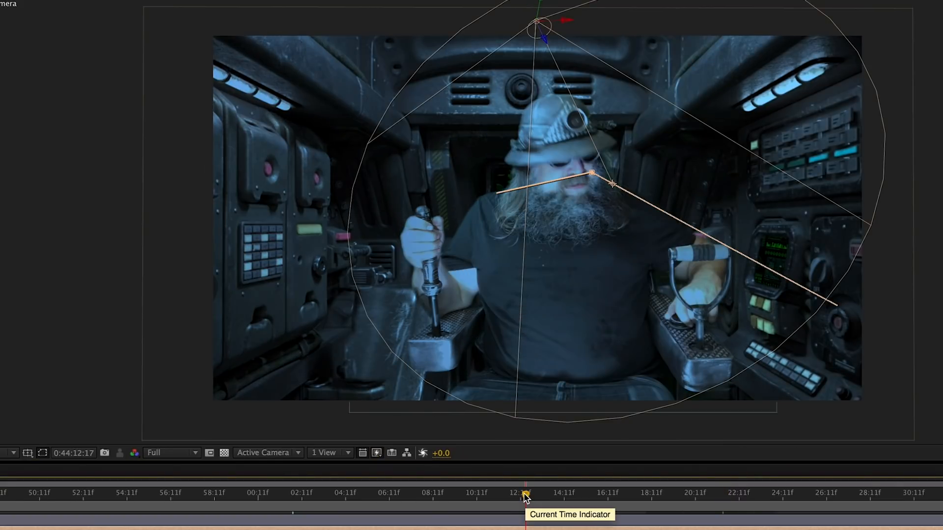
key(k)
drag(521, 494, 99, 527)
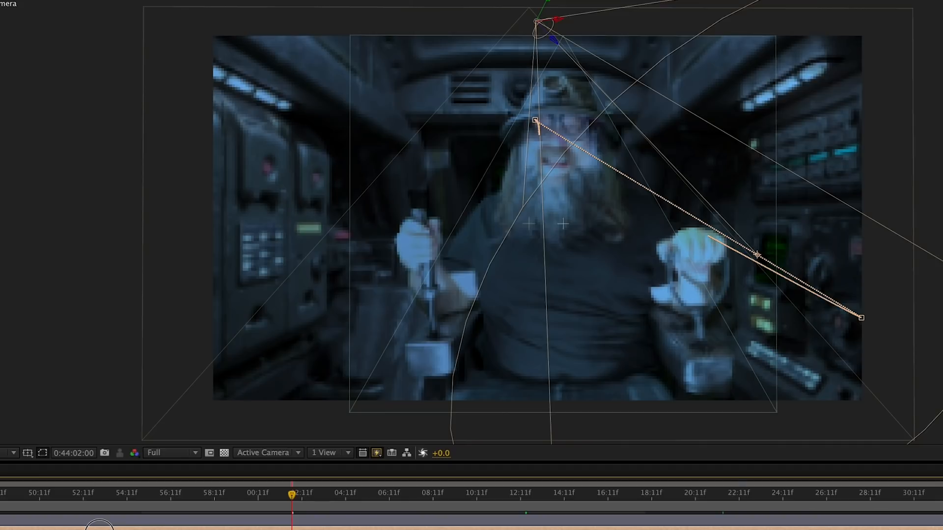
click(385, 509)
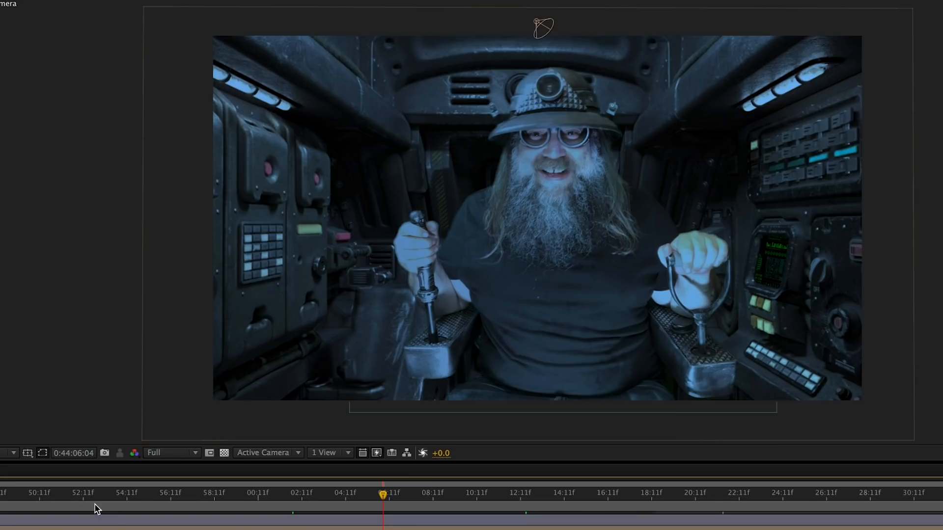
click(111, 504)
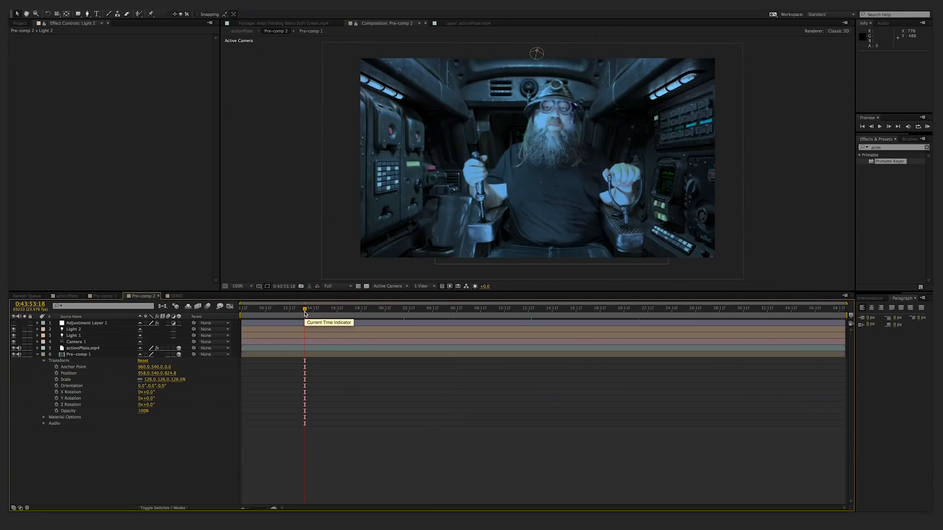
click(544, 313)
click(667, 310)
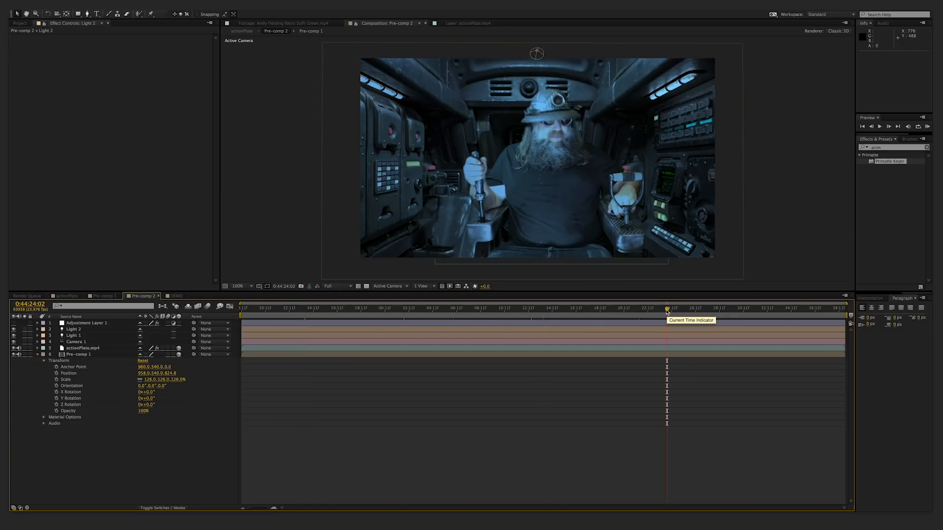
click(322, 313)
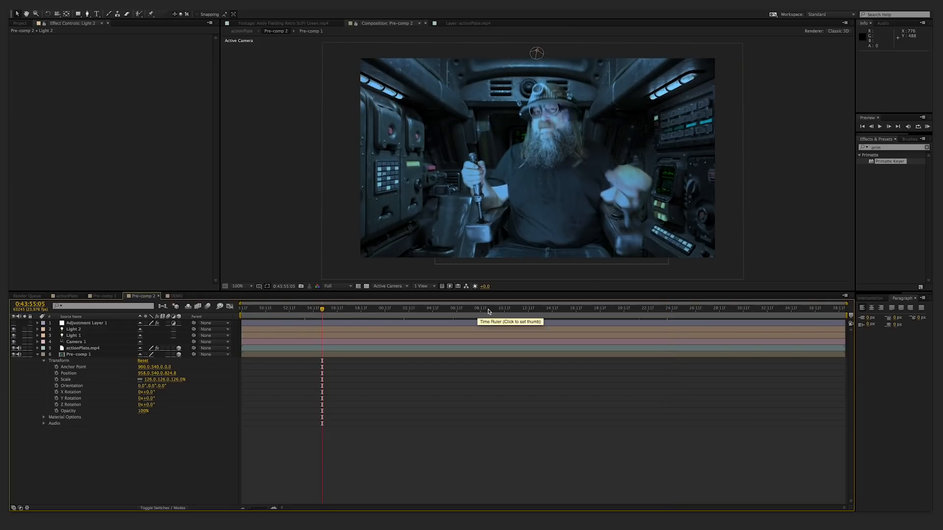
click(461, 312)
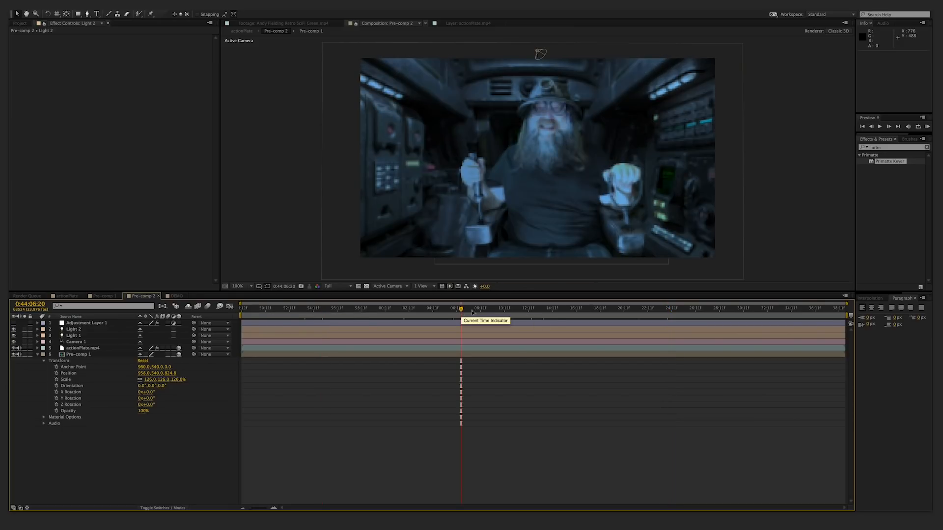
click(498, 310)
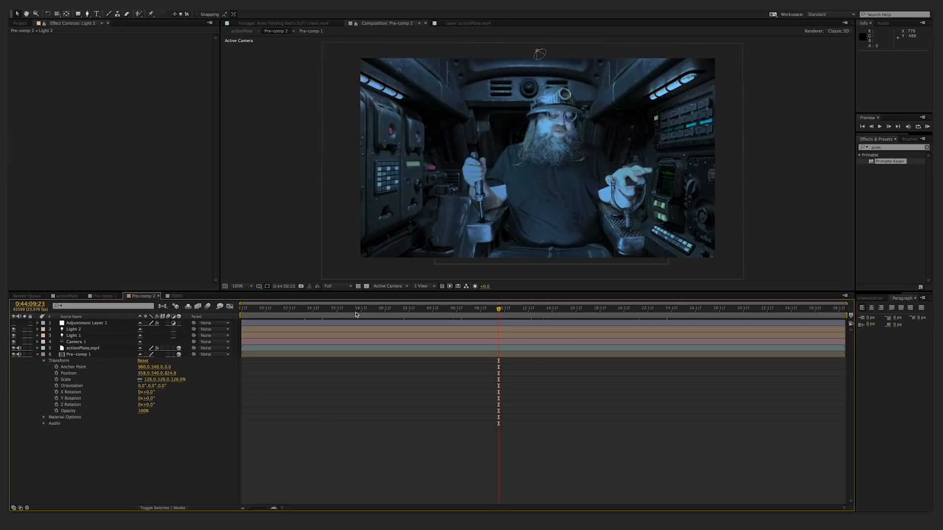
- Turn off Light 2 and set Light 1's color to saturated green 0ACA00
click(14, 348)
click(14, 335)
click(14, 329)
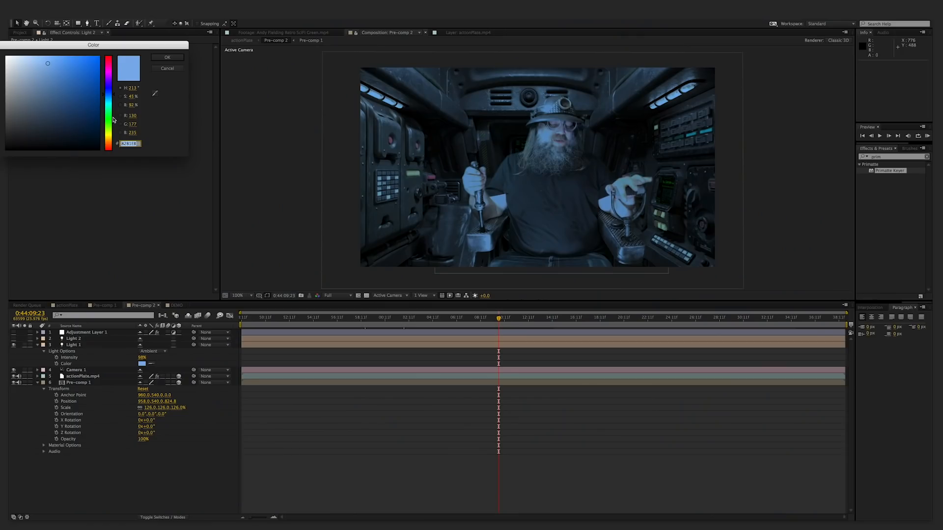
click(109, 120)
drag(96, 126, 100, 75)
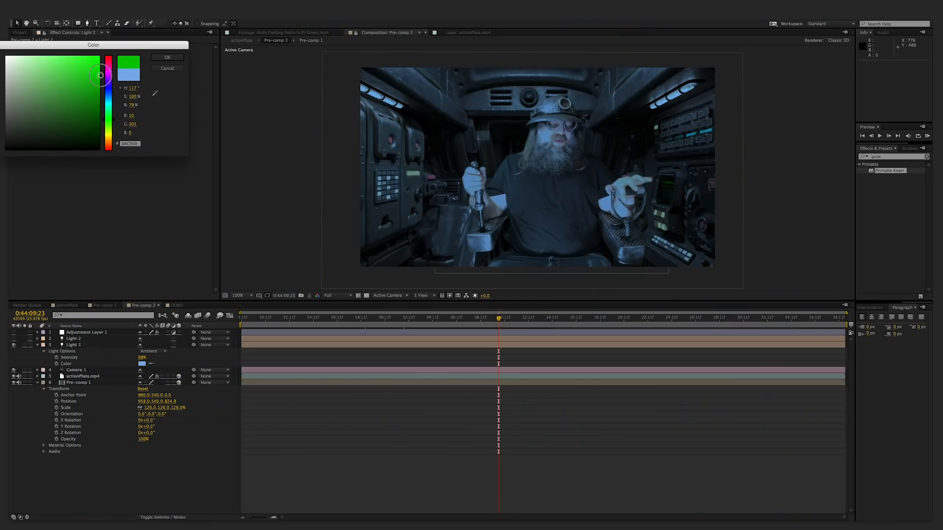
click(167, 57)
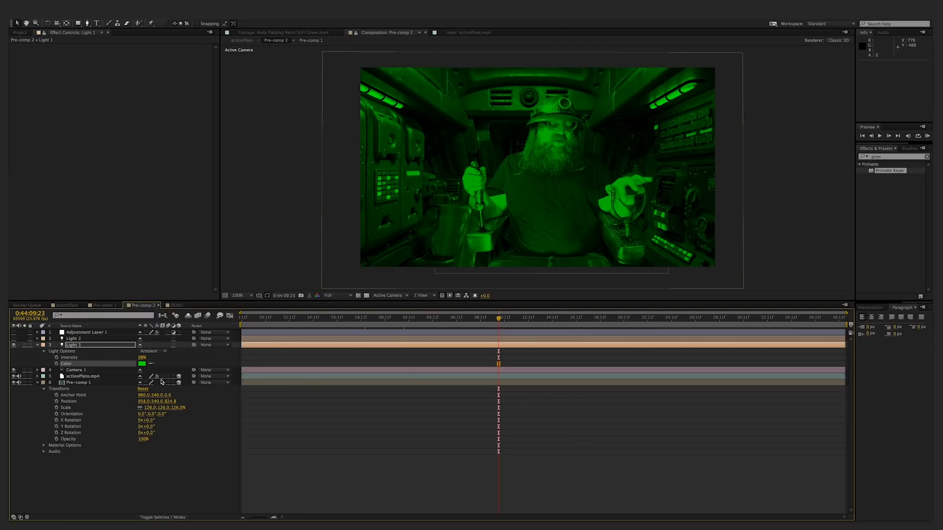
- Raise Light 1's intensity to 148% and soften its color to green with hue 117°, saturation 46% and brightness 68%
mouse_move(141, 360)
mouse_down()
mouse_move(123, 358)
mouse_move(174, 360)
mouse_move(160, 360)
mouse_up()
click(142, 363)
mouse_move(64, 109)
mouse_down()
mouse_move(74, 111)
mouse_move(24, 107)
mouse_move(49, 121)
mouse_move(55, 84)
mouse_up()
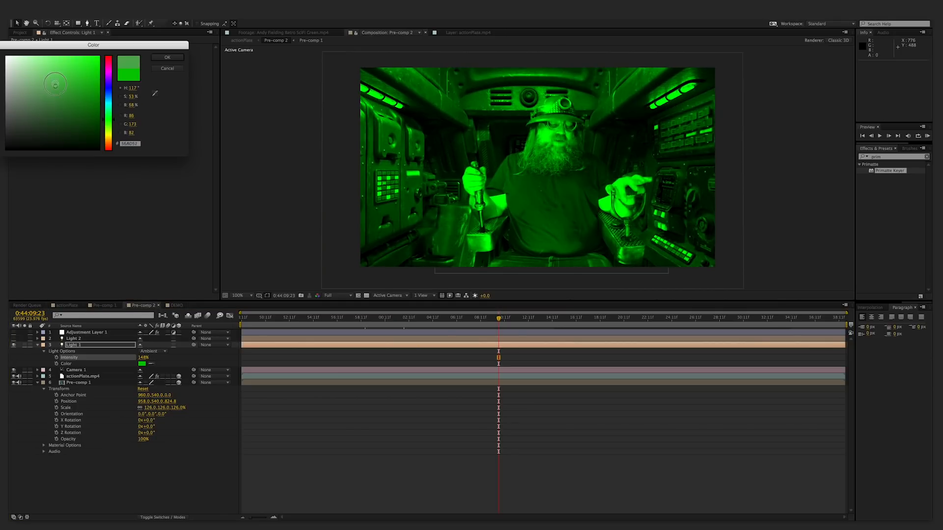
click(167, 56)
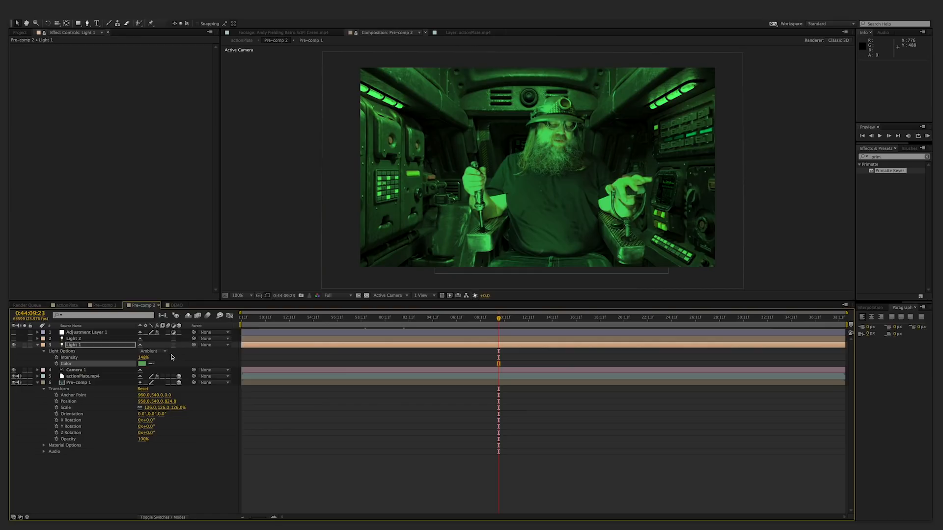
- Turn Light 2 back on, reveal its properties, and review its point-of-interest keyframes at times up to 0:44:30:10
click(13, 339)
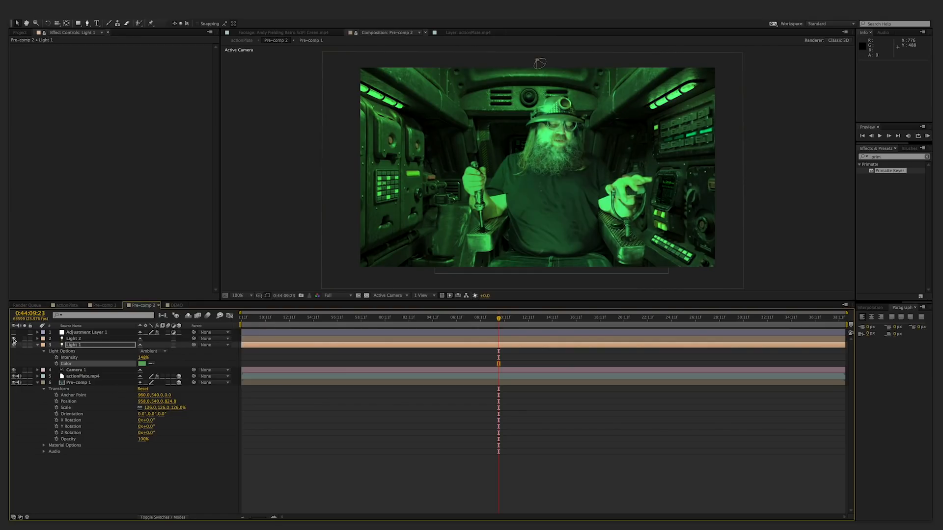
click(37, 339)
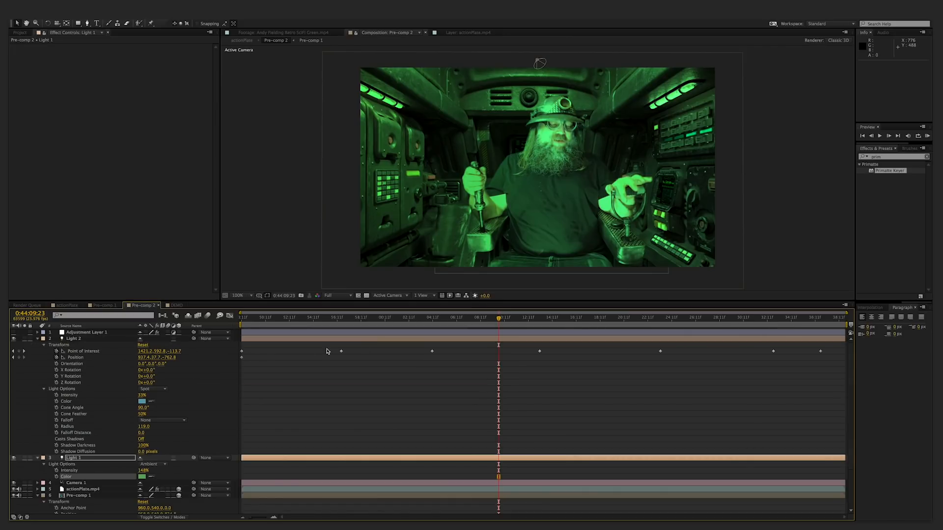
drag(319, 319, 632, 324)
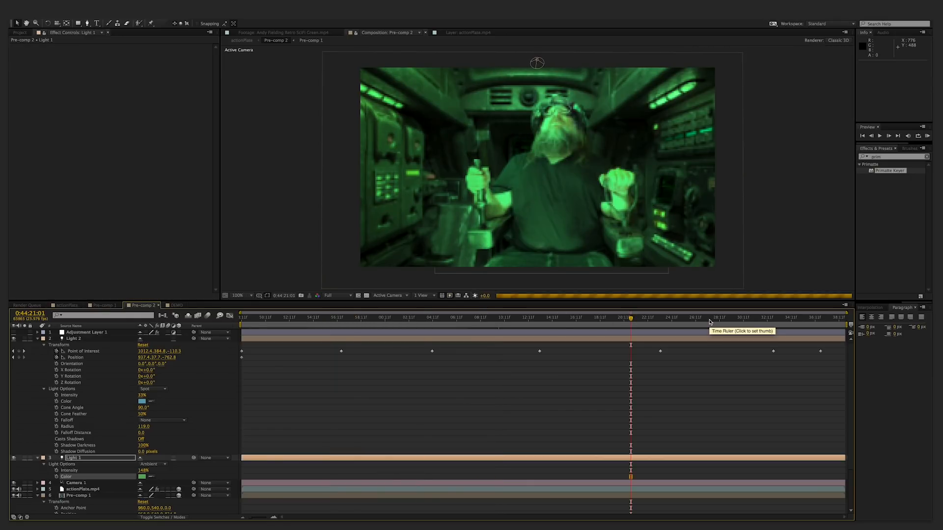
click(740, 320)
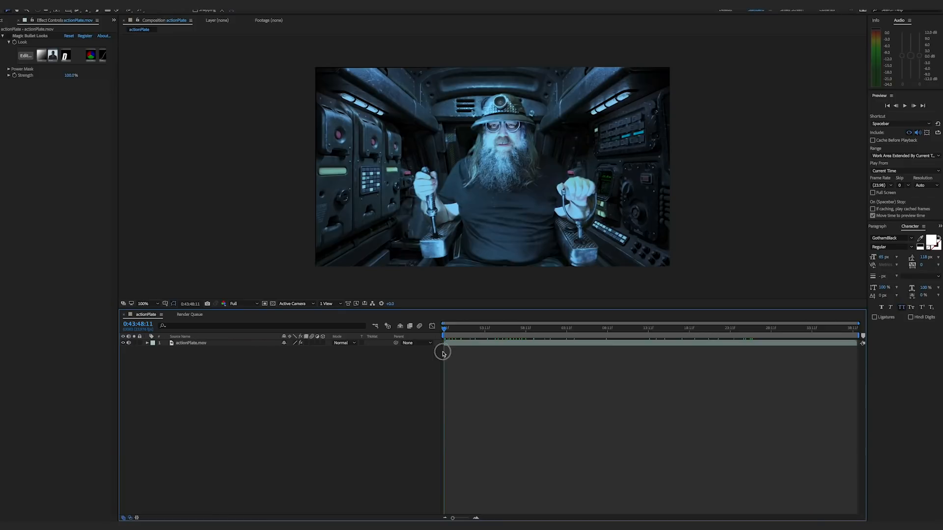
drag(442, 353, 735, 352)
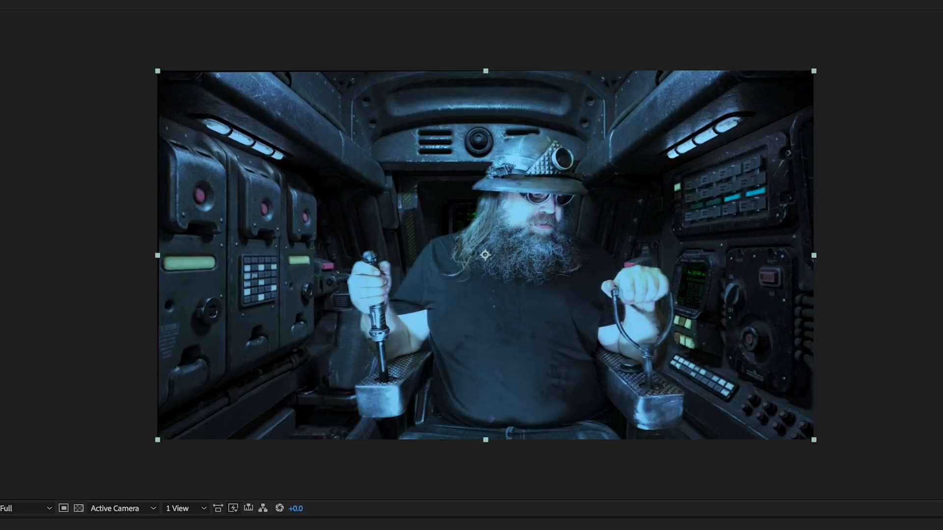
- Open the second Magic Bullet Looks effect for editing and preview the Custom, Basic and Cinematic looks, including Invasion and Blockbuster
key(space)
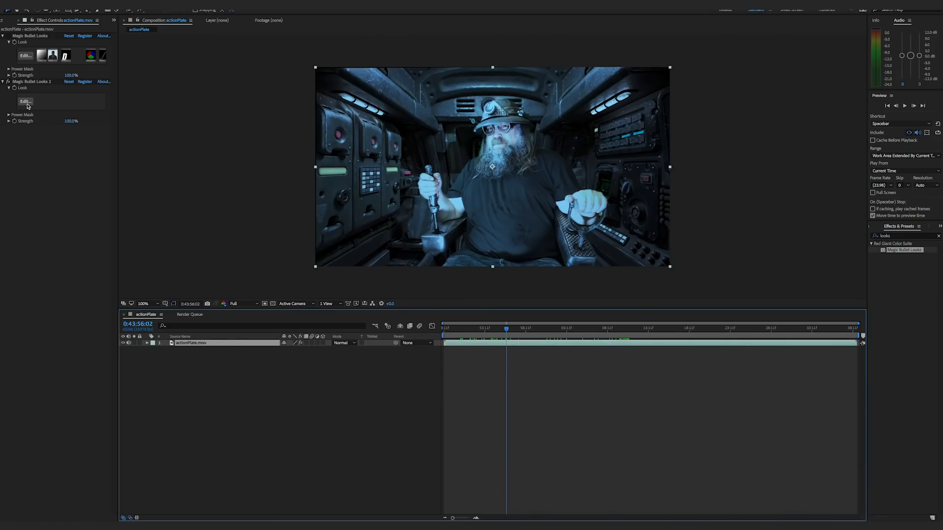
click(27, 102)
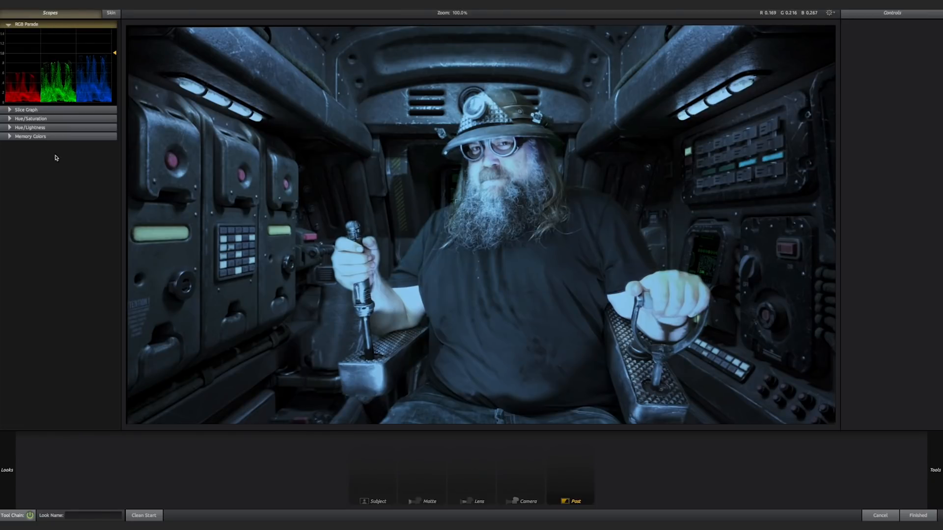
mouse_move(17, 475)
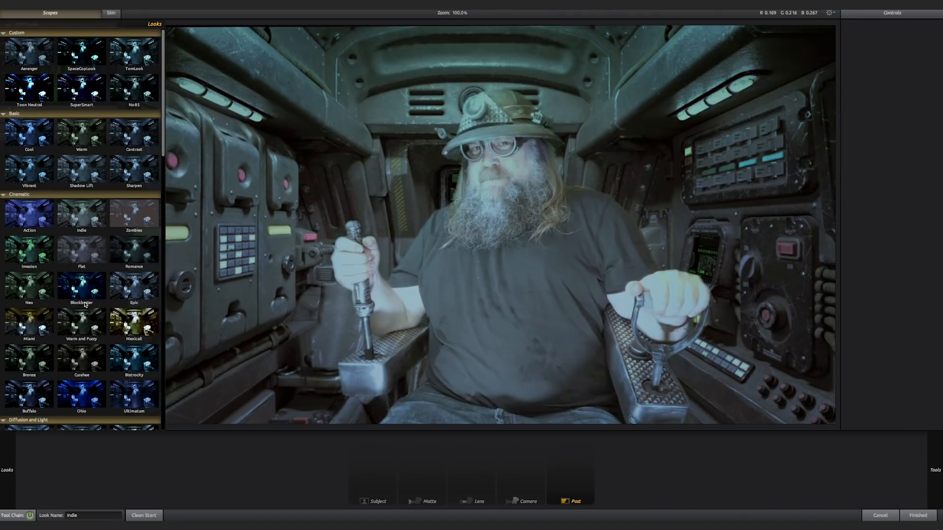
click(85, 296)
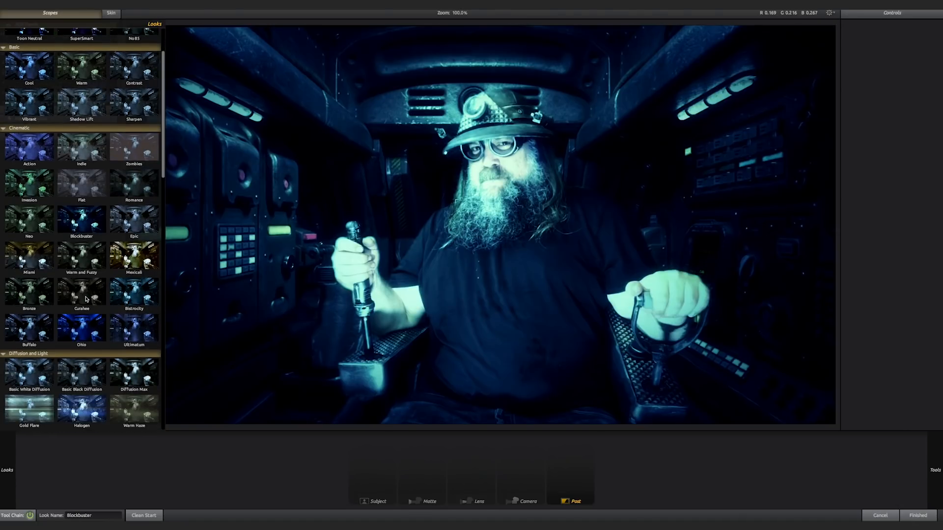
scroll(93, 221, down, 4)
scroll(96, 145, up, 4)
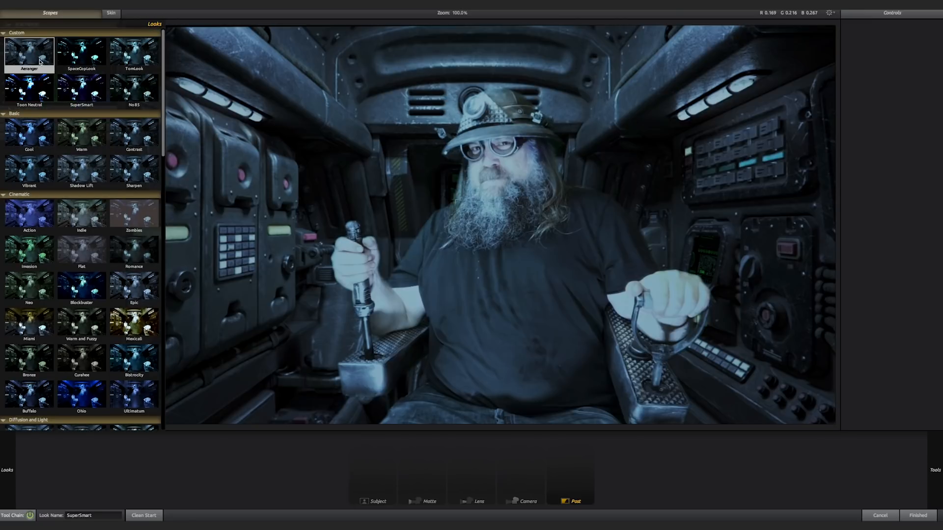
click(40, 61)
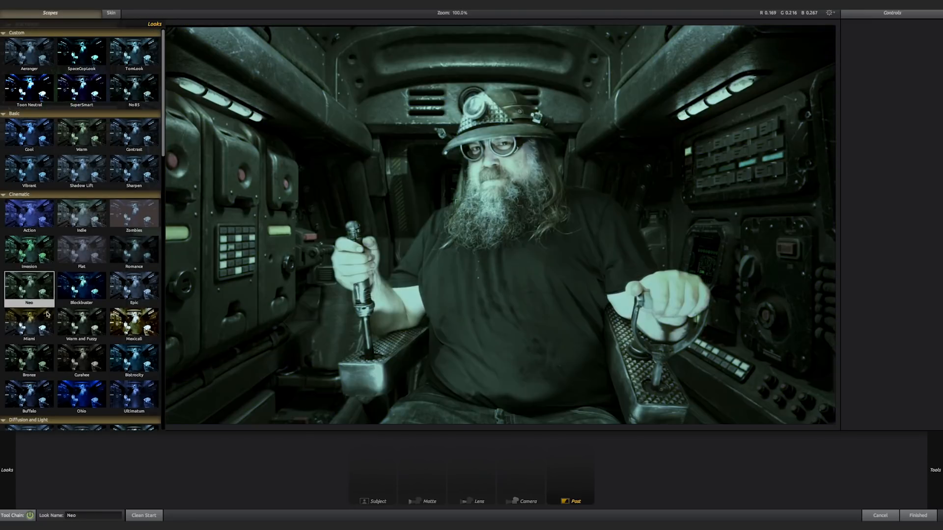
- Compare the Monochromatic, Stylized, People, and Diffusion and Light looks on the shot, such as Swing Tilt Film and Investigative
scroll(42, 320, down, 15)
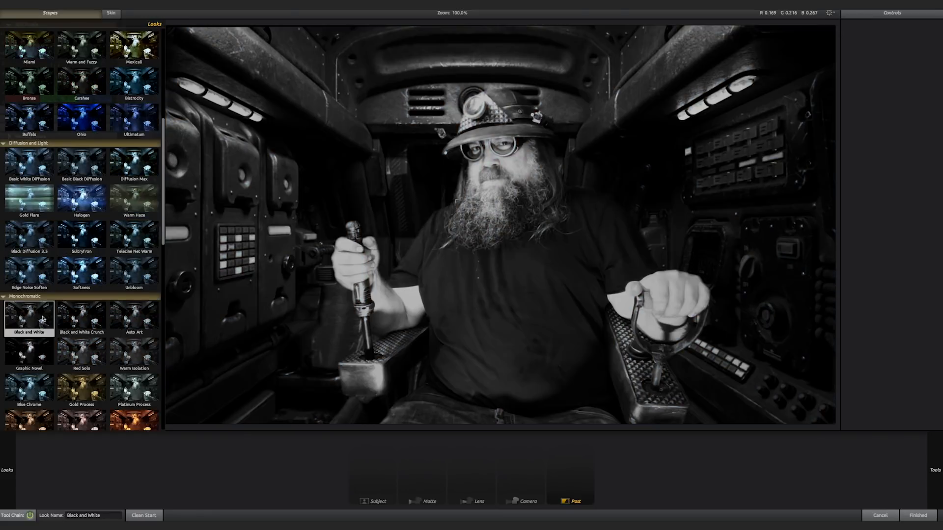
scroll(42, 320, down, 6)
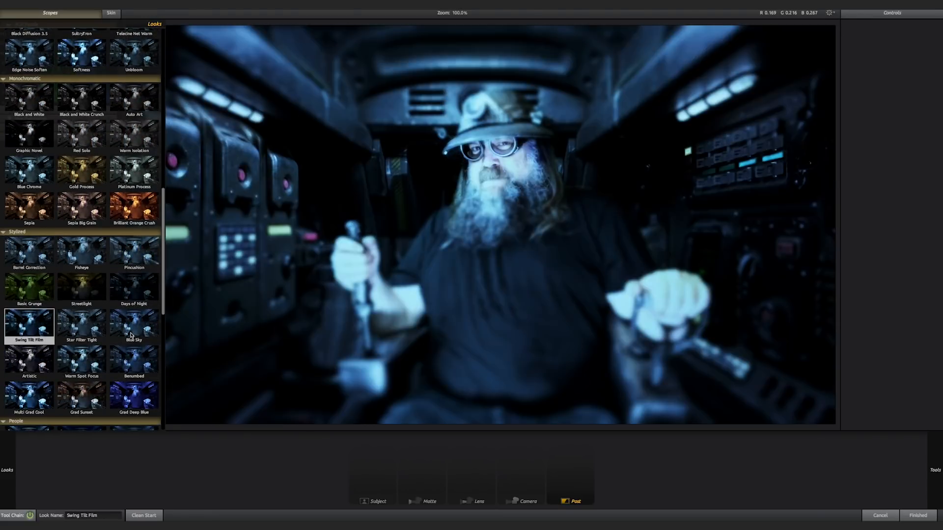
scroll(96, 282, down, 8)
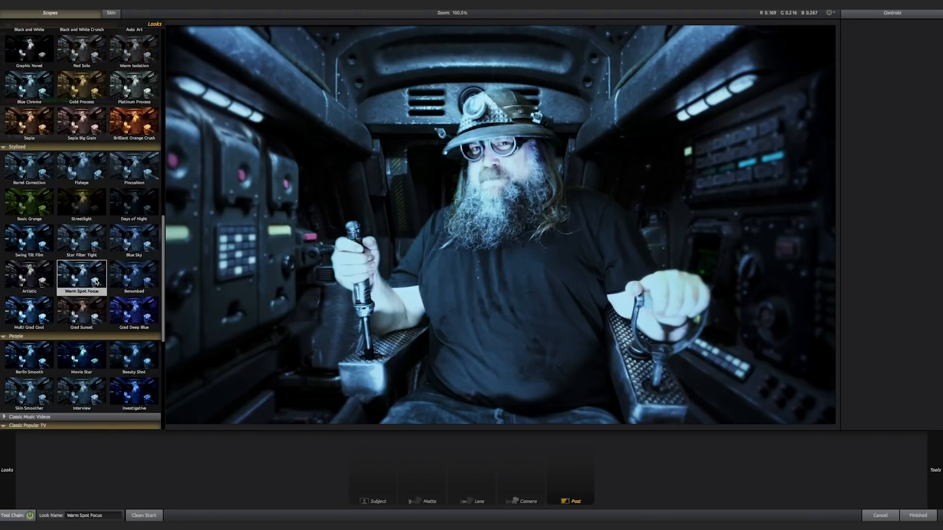
scroll(99, 280, down, 1)
click(137, 250)
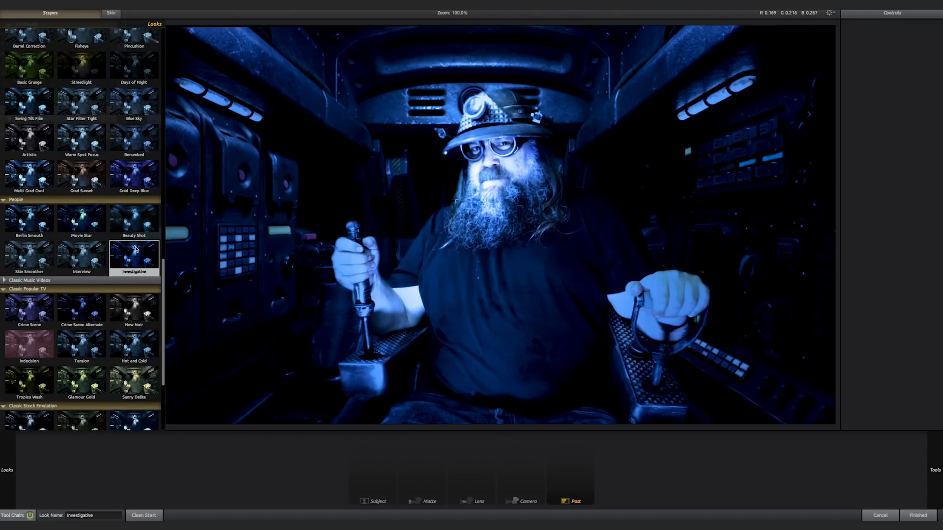
scroll(122, 236, up, 4)
click(29, 235)
click(31, 153)
click(79, 151)
scroll(79, 153, up, 3)
click(80, 166)
click(80, 140)
scroll(81, 154, up, 3)
click(80, 153)
scroll(80, 150, up, 3)
click(81, 134)
click(84, 112)
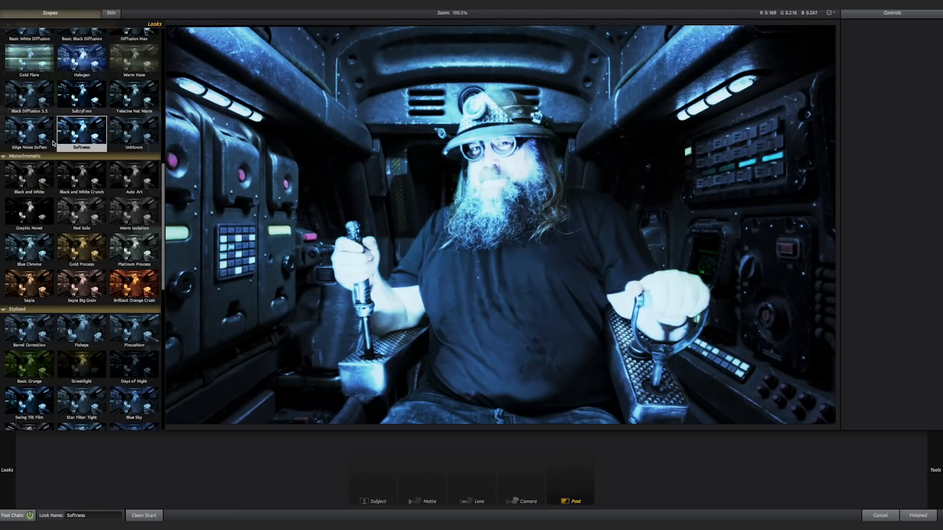
- Apply the Multi Grad Cool look from the Stylized group
click(53, 142)
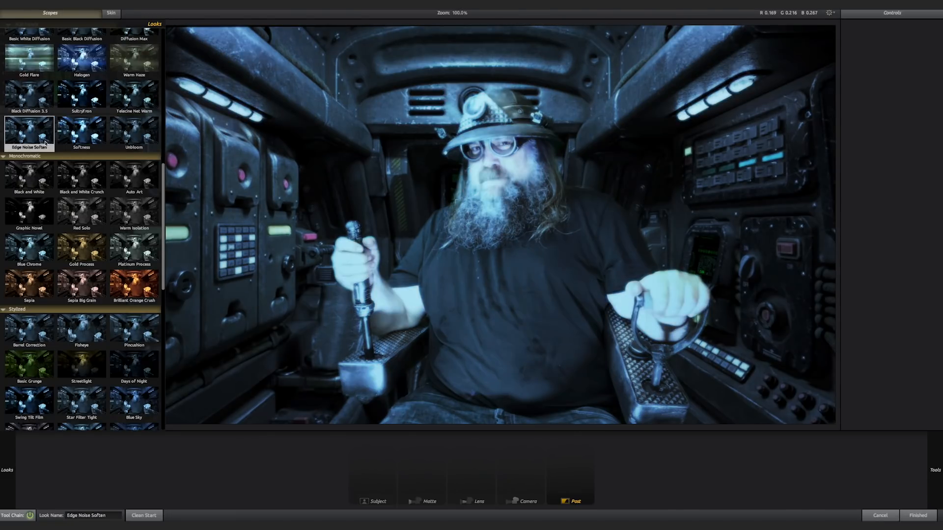
click(93, 283)
scroll(90, 285, down, 3)
click(80, 306)
click(32, 382)
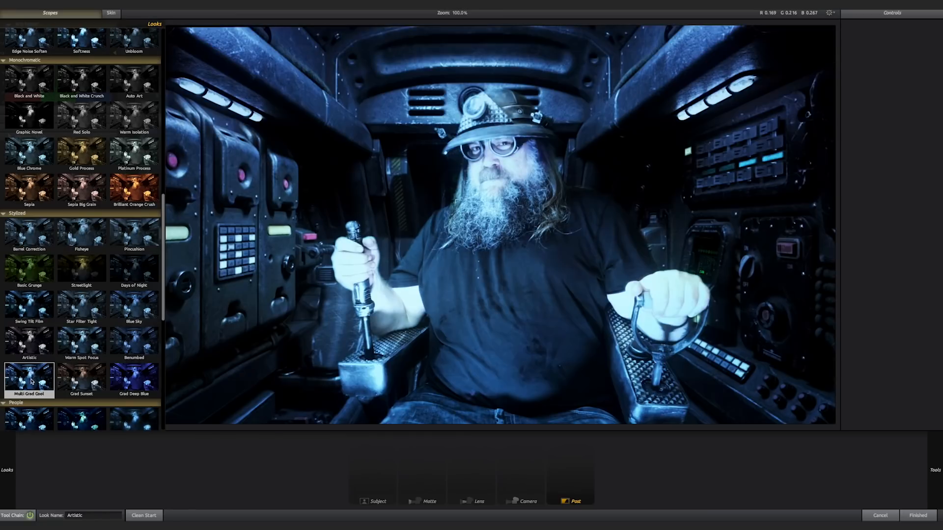
double_click(32, 382)
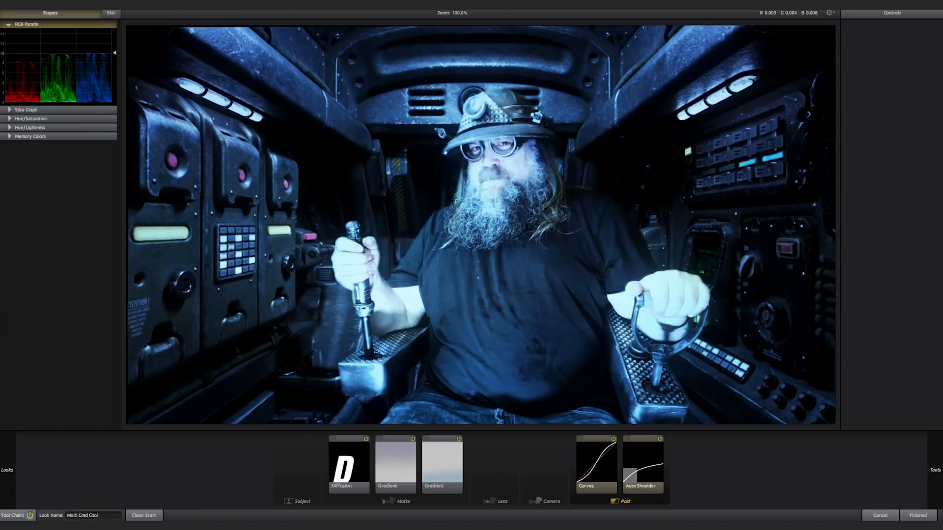
- Add Chromatic Aberration at the end of the Post stage and set its Red/Cyan to +0.590
mouse_move(941, 392)
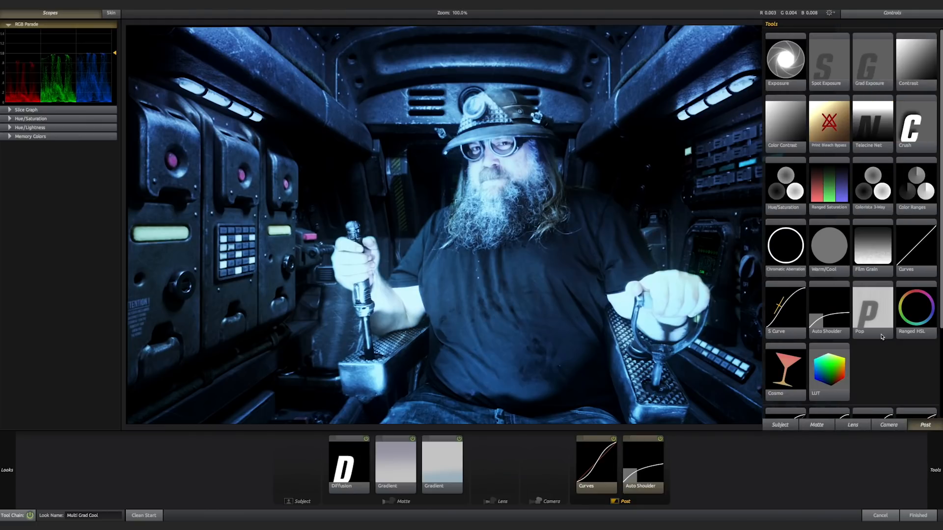
drag(796, 271, 666, 461)
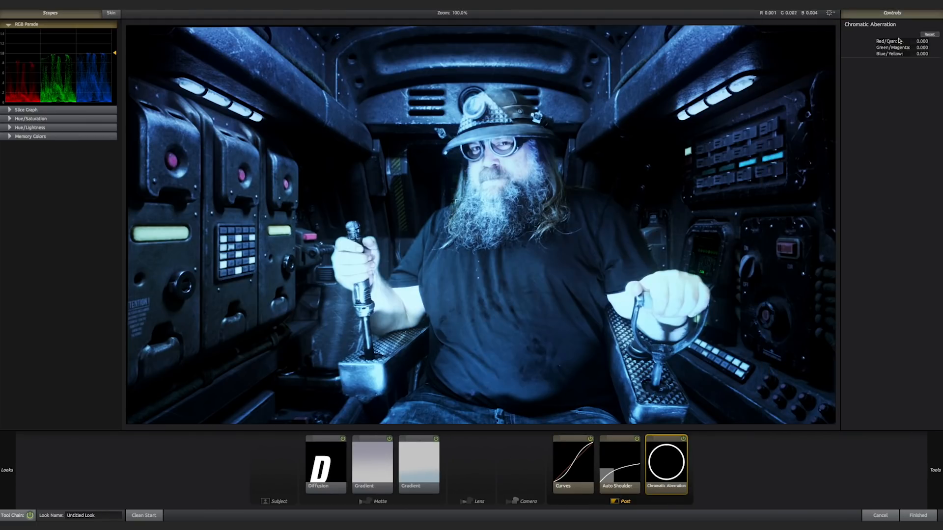
drag(921, 41, 940, 42)
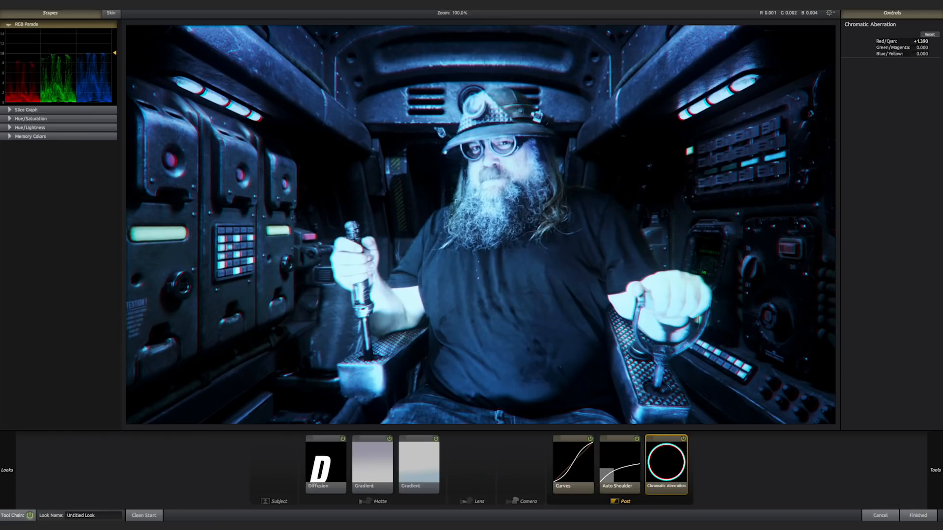
drag(922, 41, 911, 41)
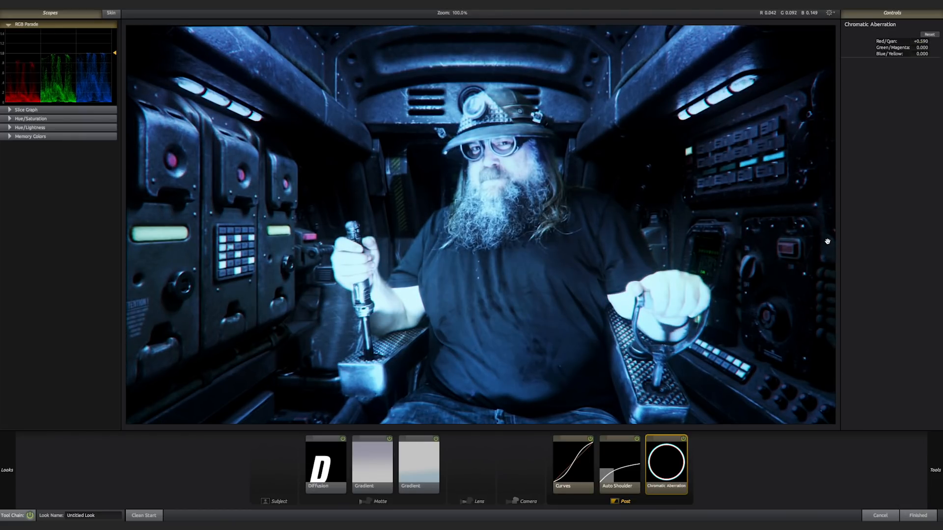
- Add Film Grain to the Post stage between Auto Shoulder and Chromatic Aberration, and fine-tune its amount
mouse_move(935, 486)
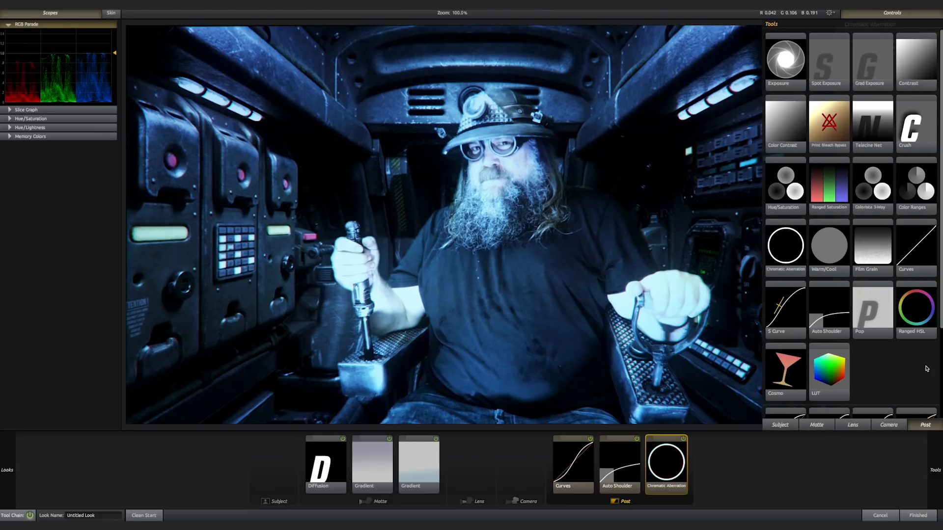
drag(868, 262, 638, 415)
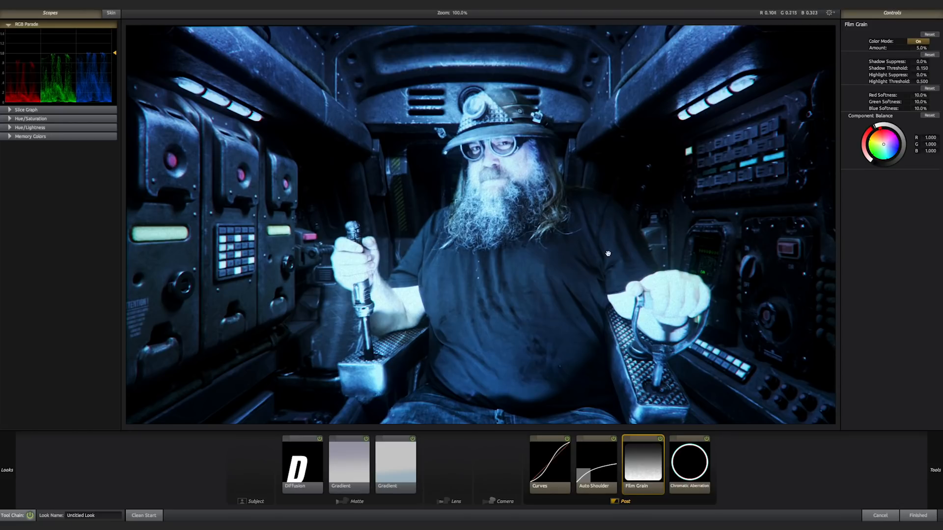
mouse_move(922, 48)
mouse_down()
mouse_move(939, 47)
mouse_move(920, 48)
mouse_up()
- Add an Anamorphic Flare to the Lens stage and reduce its size to 1.54%
mouse_move(935, 473)
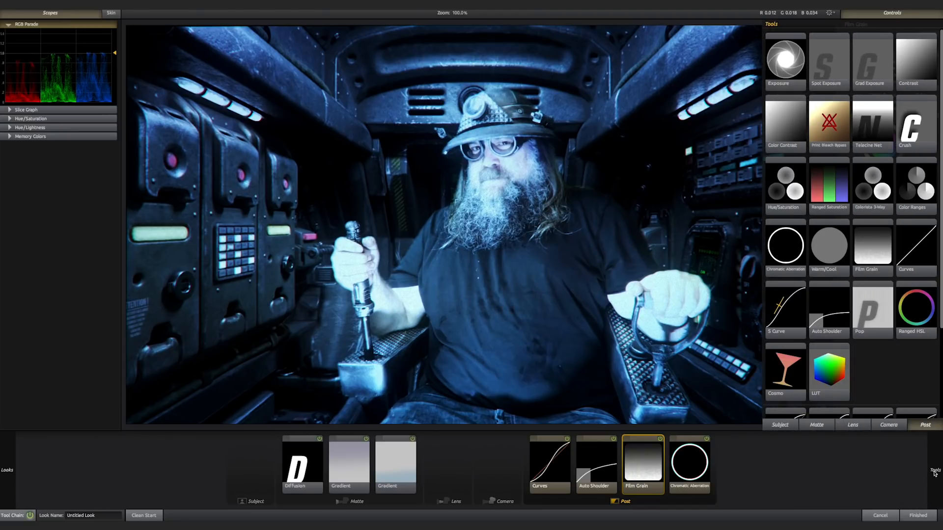
click(855, 425)
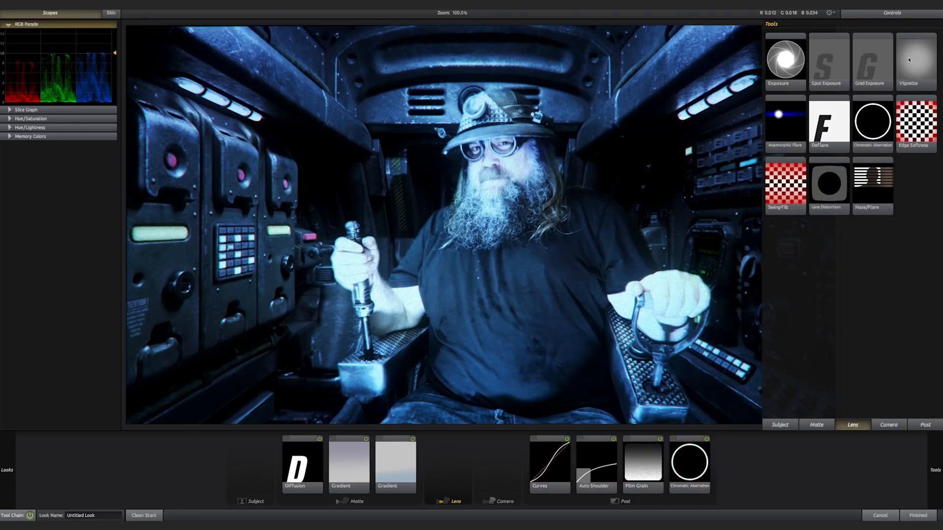
drag(794, 127, 527, 358)
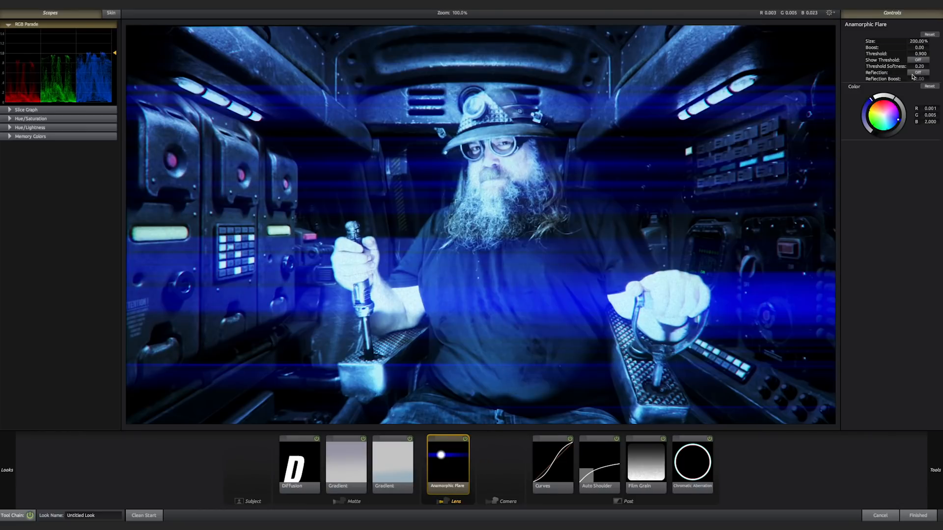
drag(920, 41, 826, 41)
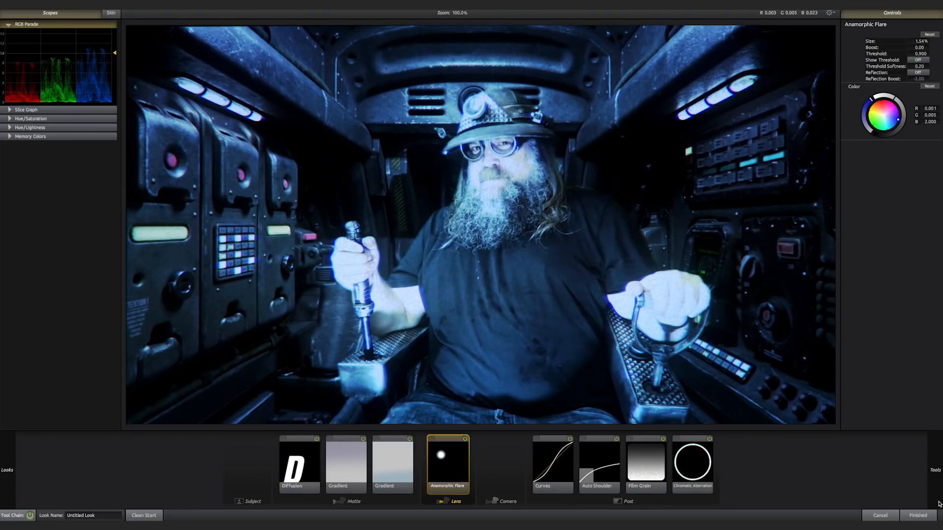
- Add a Swing-Tilt blur to the Lens stage and apply the finished look to the layer
mouse_move(939, 504)
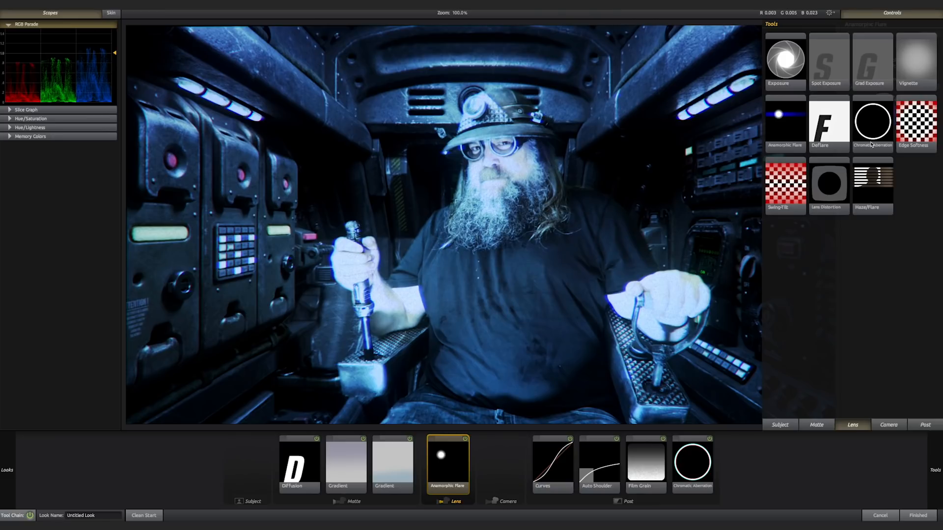
drag(791, 179, 472, 474)
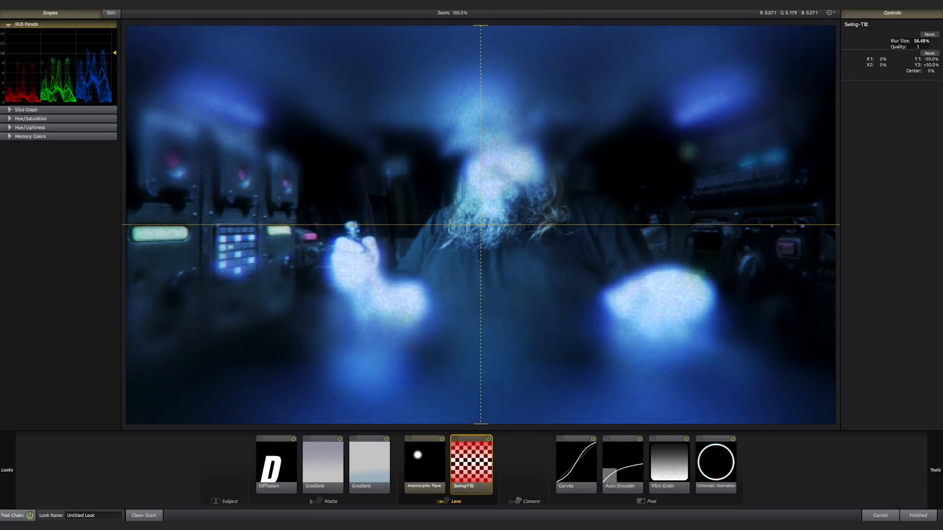
click(917, 515)
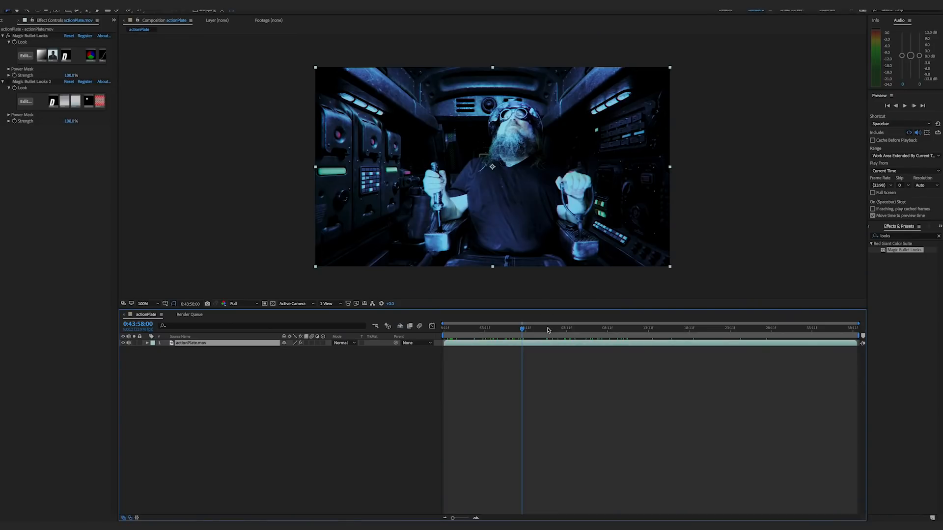
- Rewind the graded composition, switch to Premiere Pro, fit the actionPlate sequence to the timeline and review the shot at several times
drag(523, 328, 437, 341)
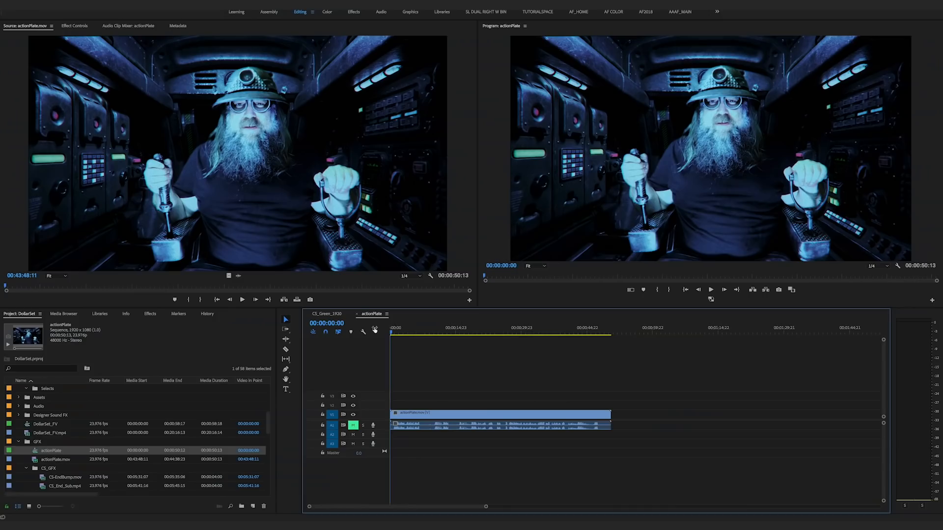
key(space)
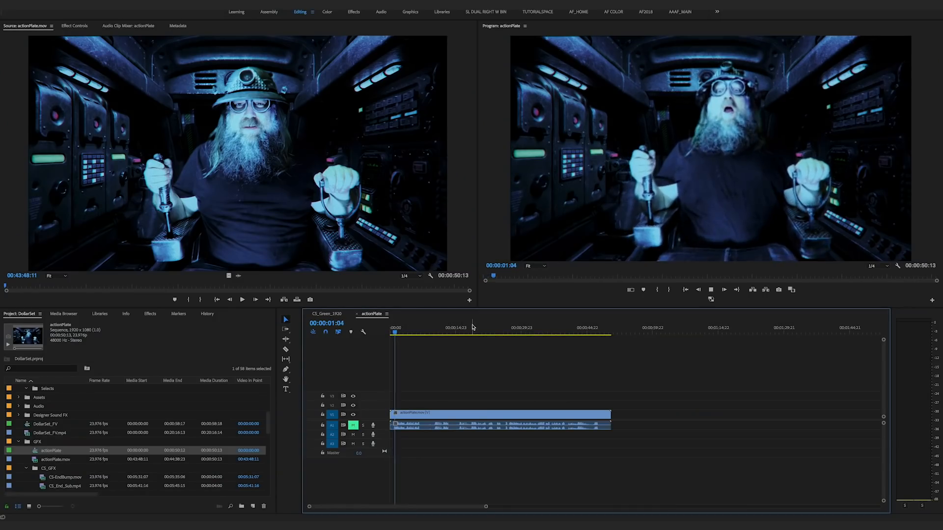
drag(423, 327, 490, 327)
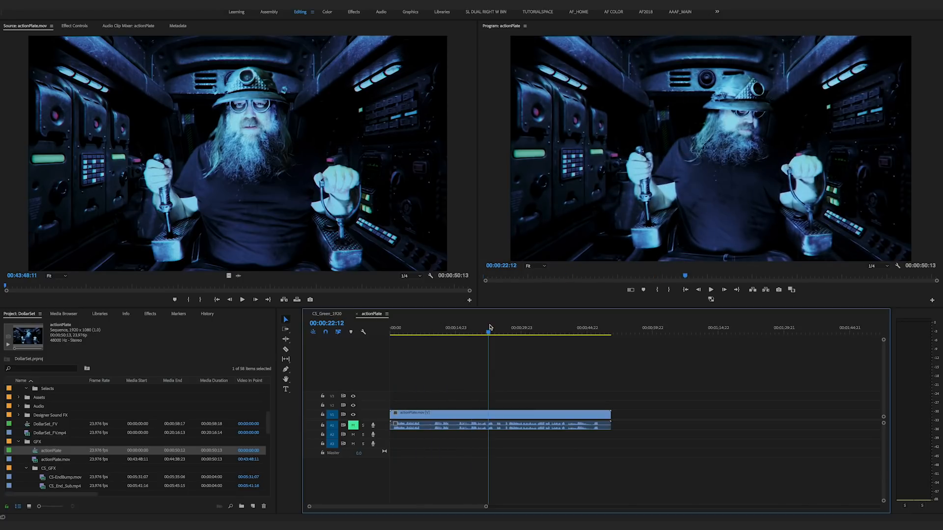
key(backslash)
key(Home)
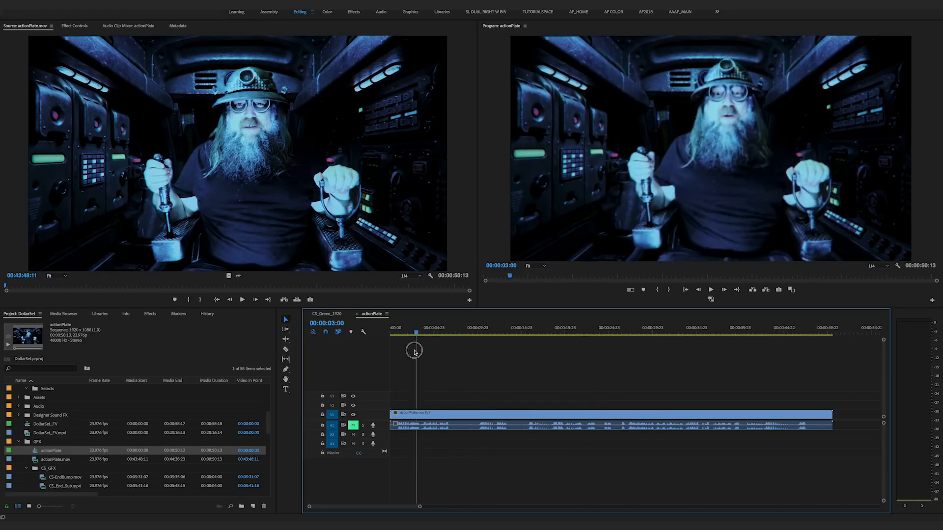
key(space)
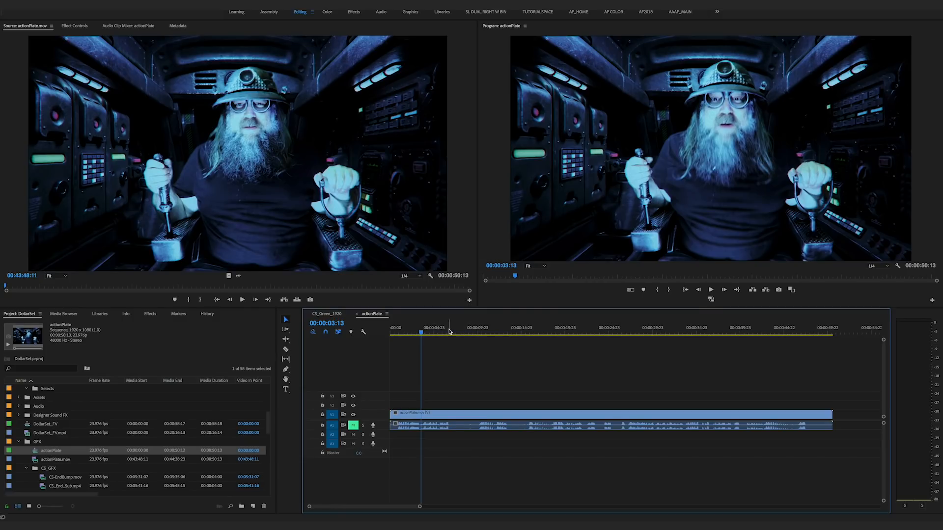
drag(446, 329, 541, 329)
- Rewind the sequence and open the For any footage group of the Deadpool Handheld Camera Presets in the effects list
click(315, 337)
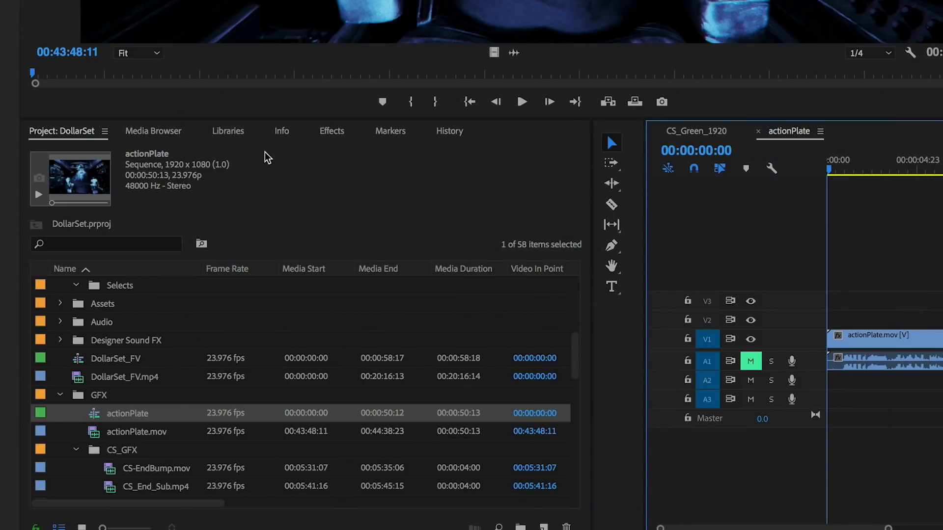
click(336, 134)
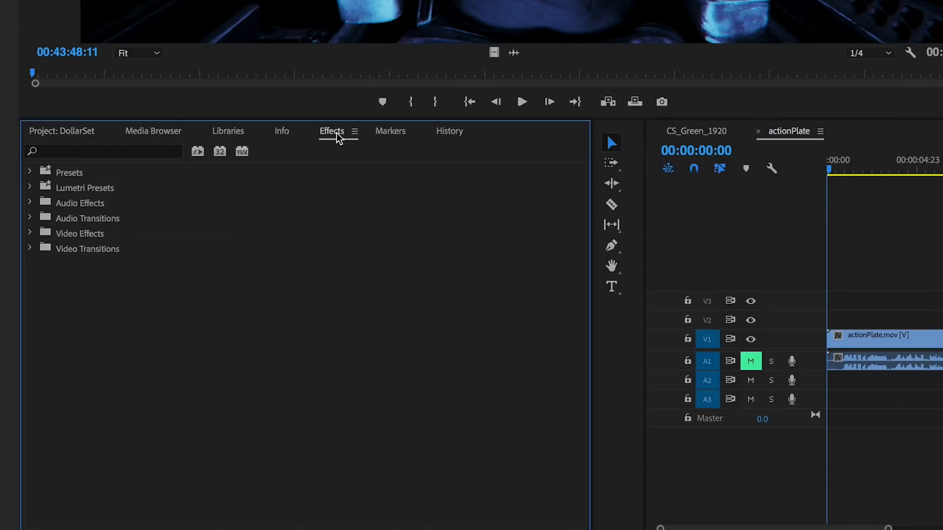
click(31, 174)
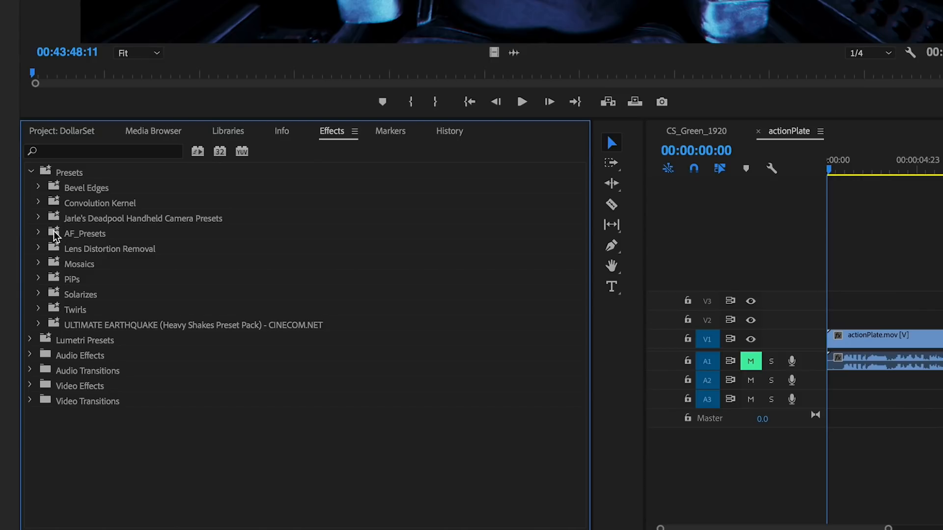
click(38, 217)
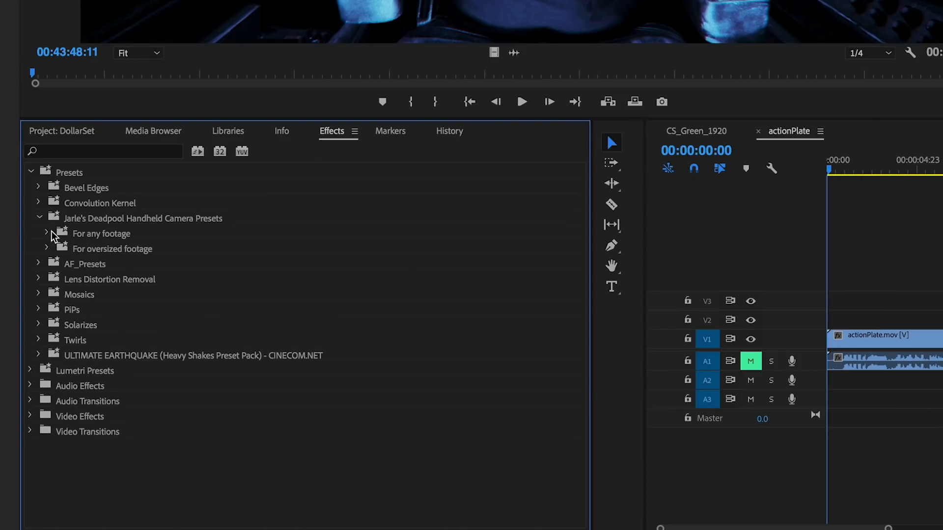
click(48, 233)
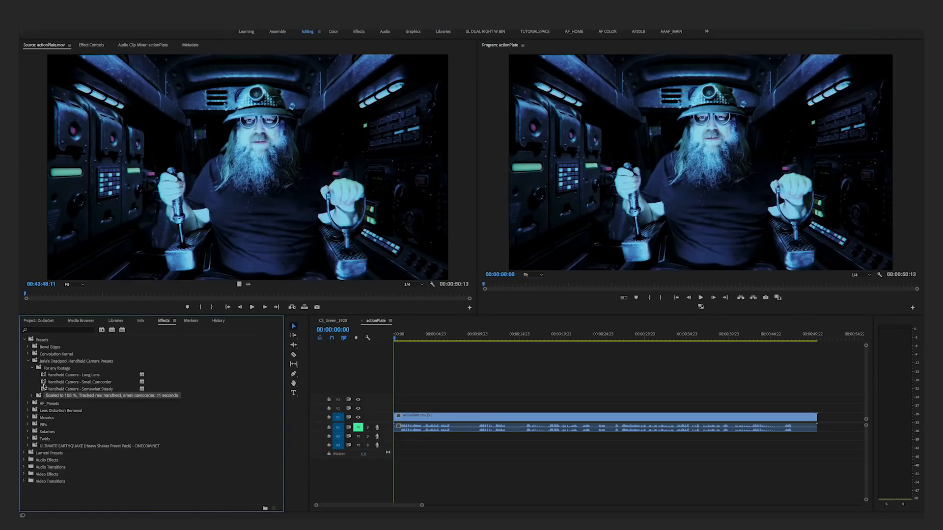
- Try the Handheld Camera - Small Camcorder preset on the actionPlate clip and play the opening with and without it
drag(44, 382, 449, 418)
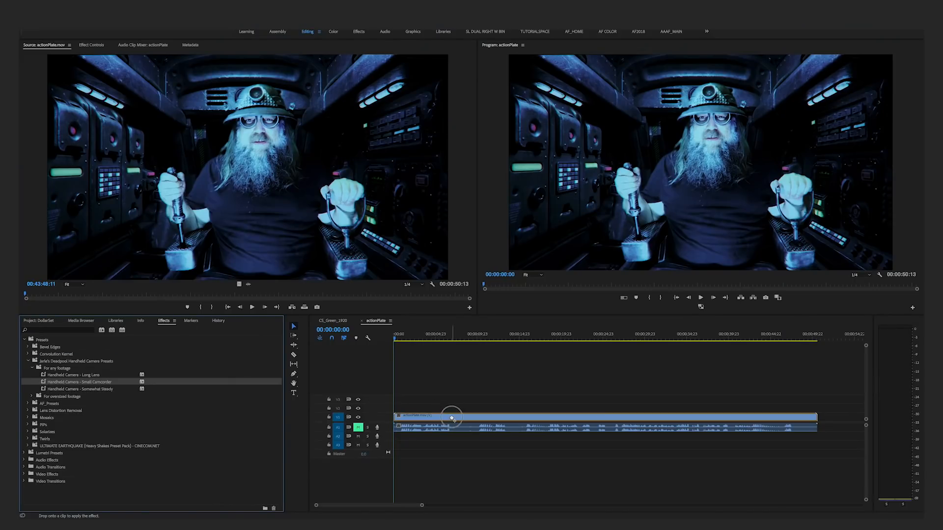
click(523, 354)
key(space)
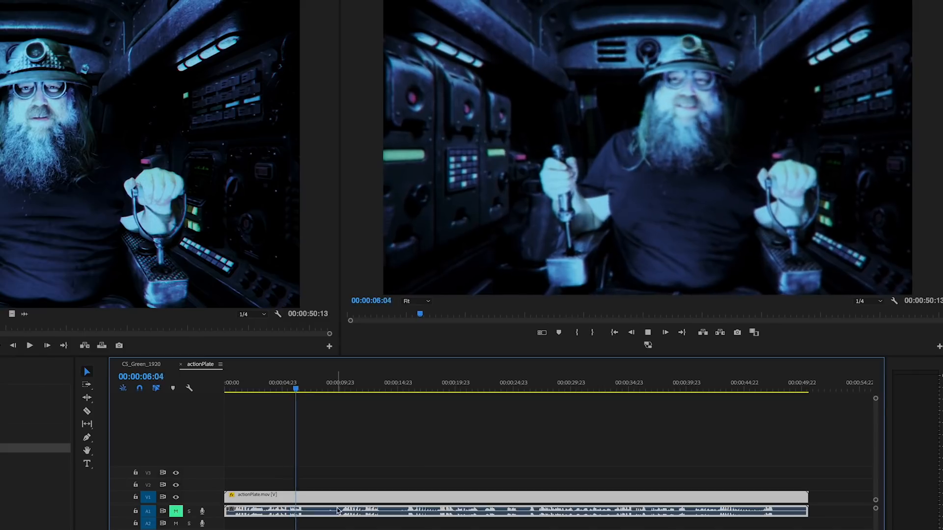
key(space)
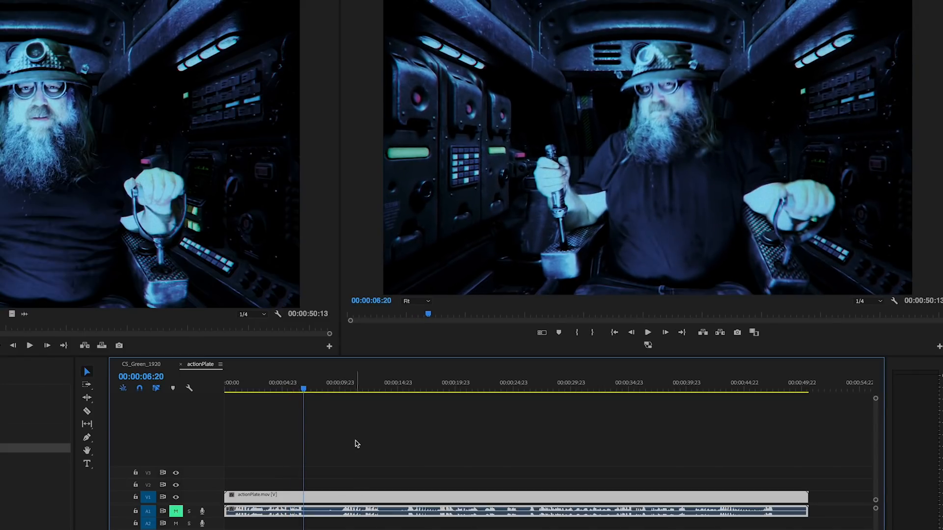
key(Home)
key(space)
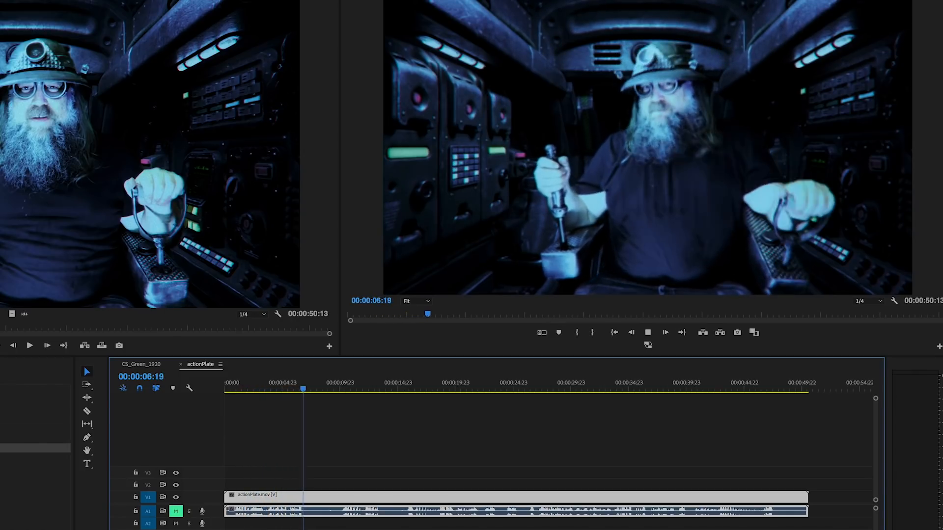
key(space)
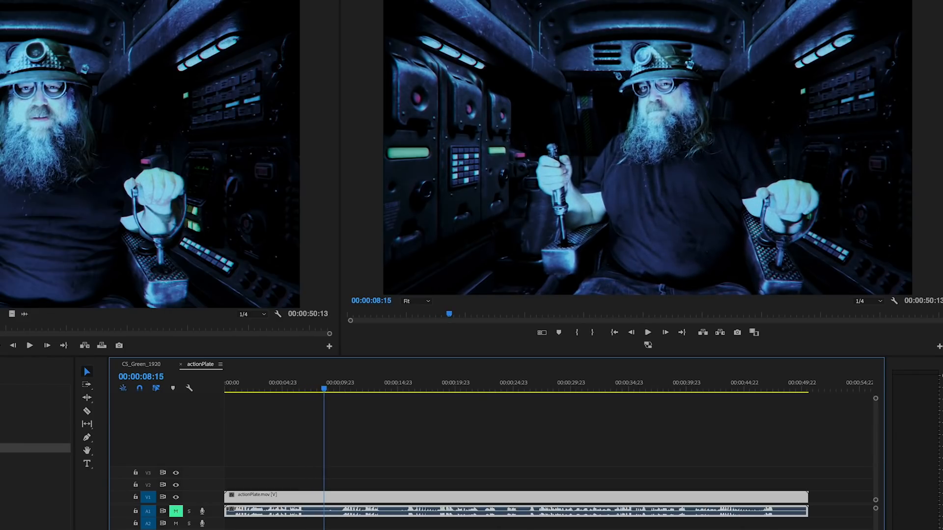
- Rewind, reapply the Handheld Camera - Small Camcorder preset to the actionPlate clip and play back the opening seconds
drag(325, 389, 184, 397)
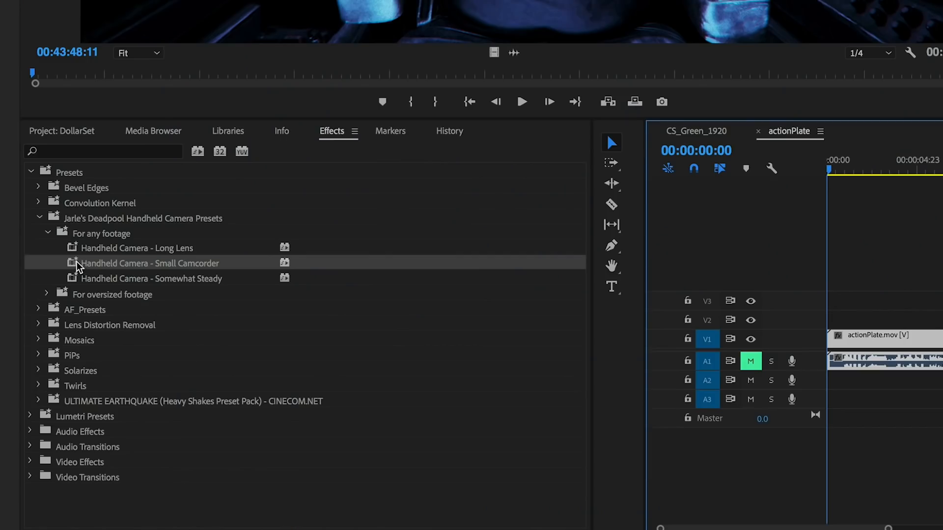
drag(83, 265, 845, 336)
key(space)
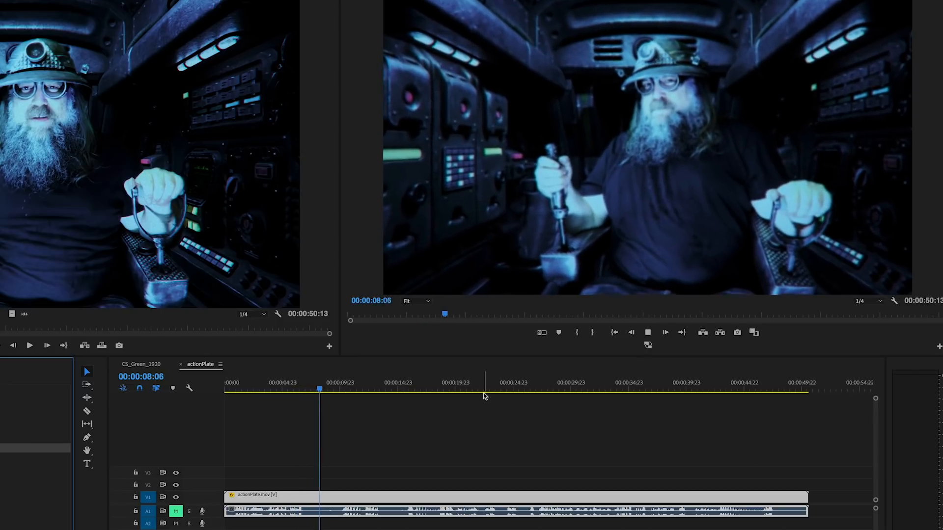
key(space)
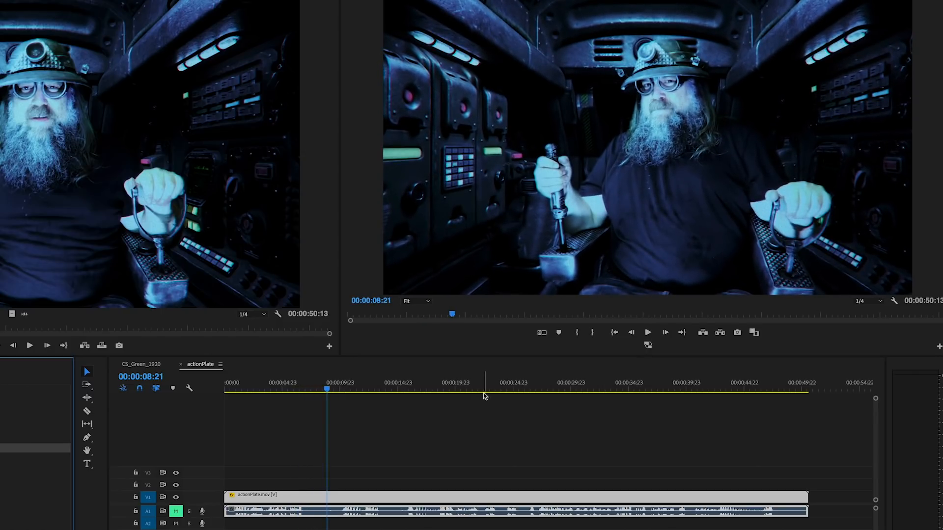
- Split the actionPlate clip near its end, at 00:00:47:06
drag(406, 386, 741, 456)
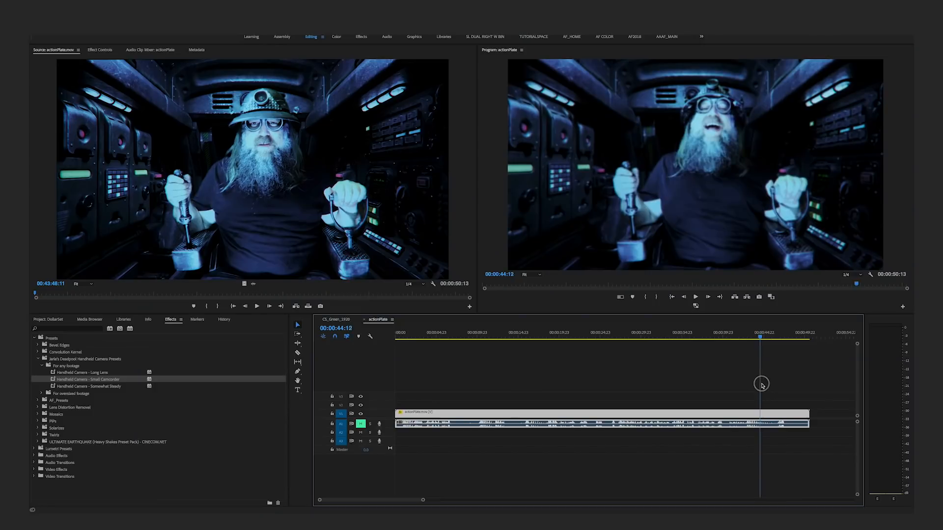
drag(761, 384, 758, 414)
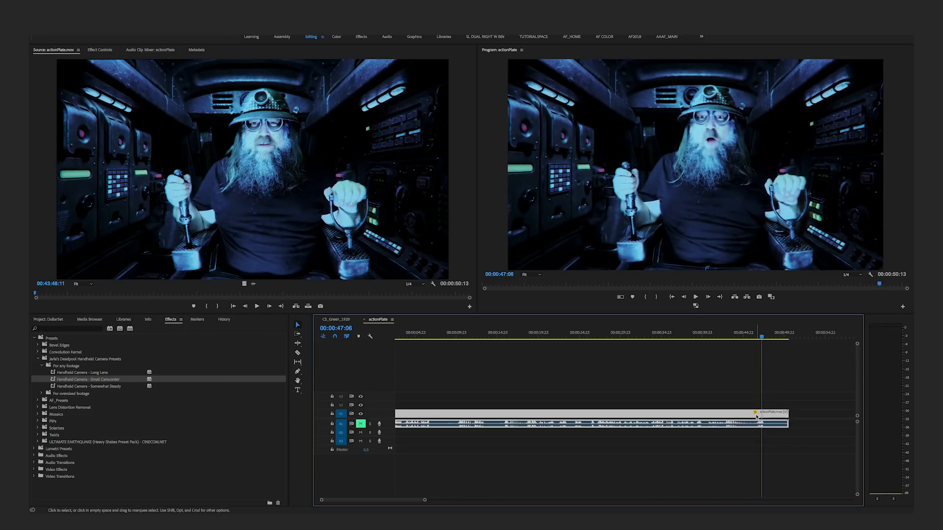
key(super+k)
- Apply the ULTIMATE EARTHQUAKE presets D - ZOOM SHAKE and B - LIGHTING SHAKE to the short end clip and play it back
click(766, 415)
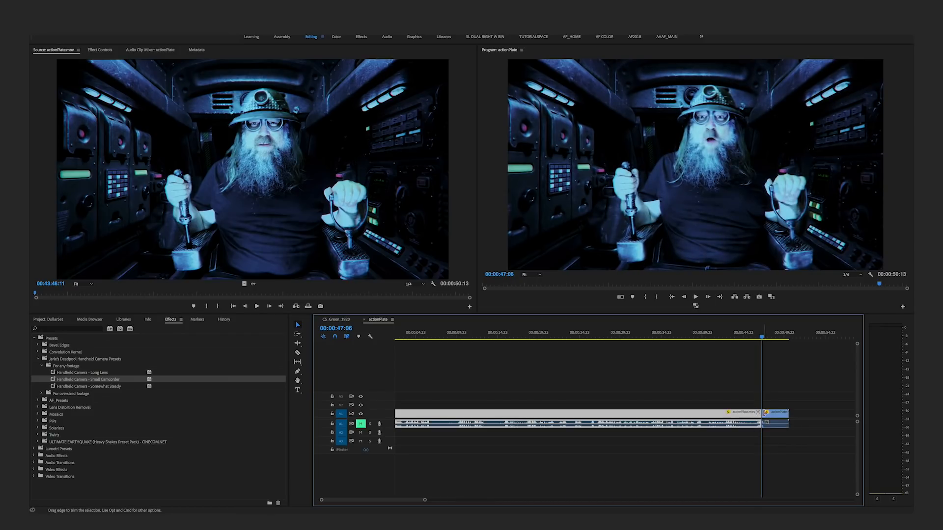
click(768, 415)
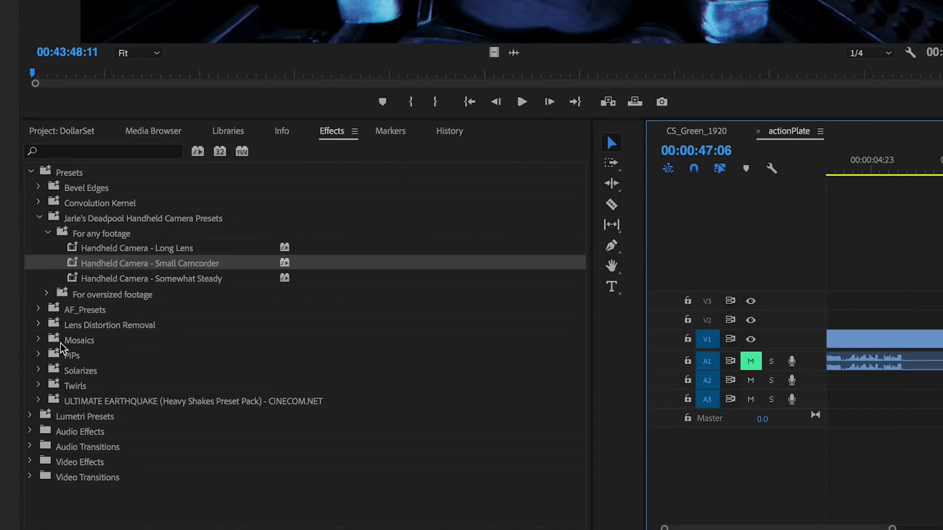
click(38, 402)
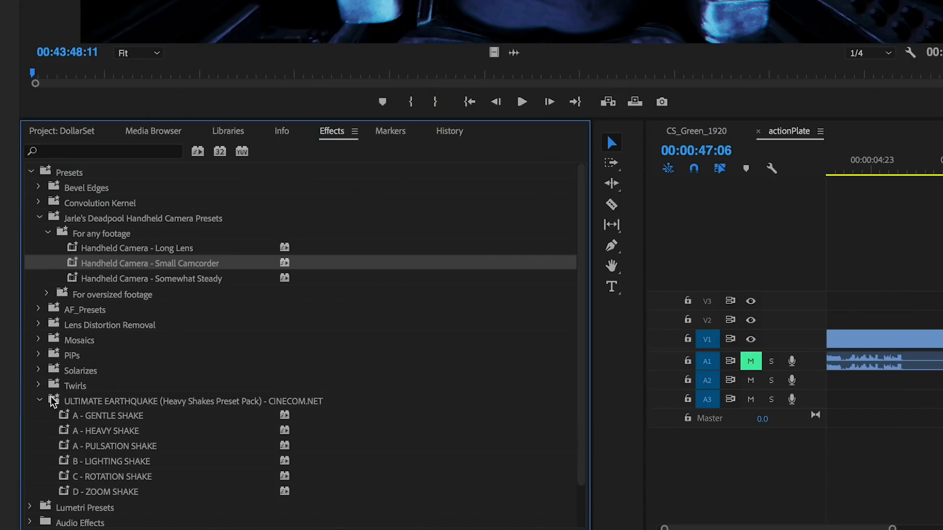
scroll(49, 417, down, 1)
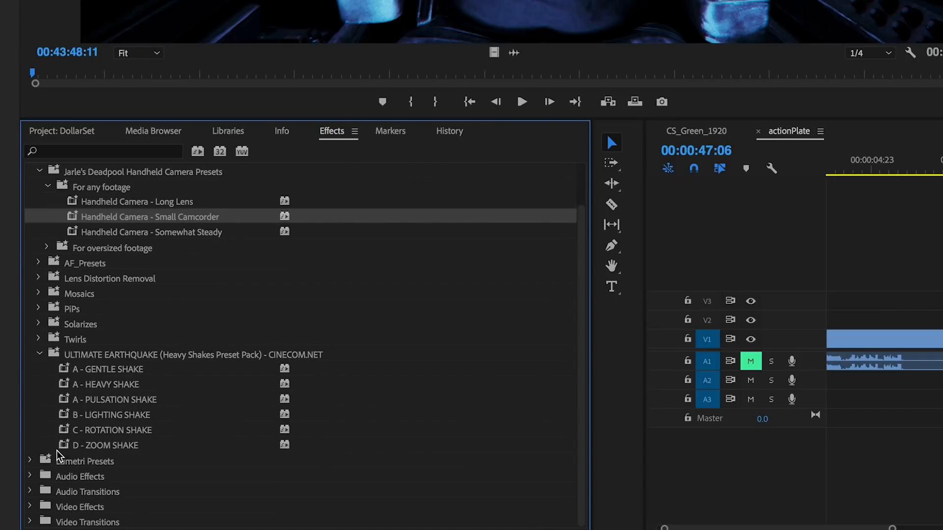
drag(60, 447, 942, 310)
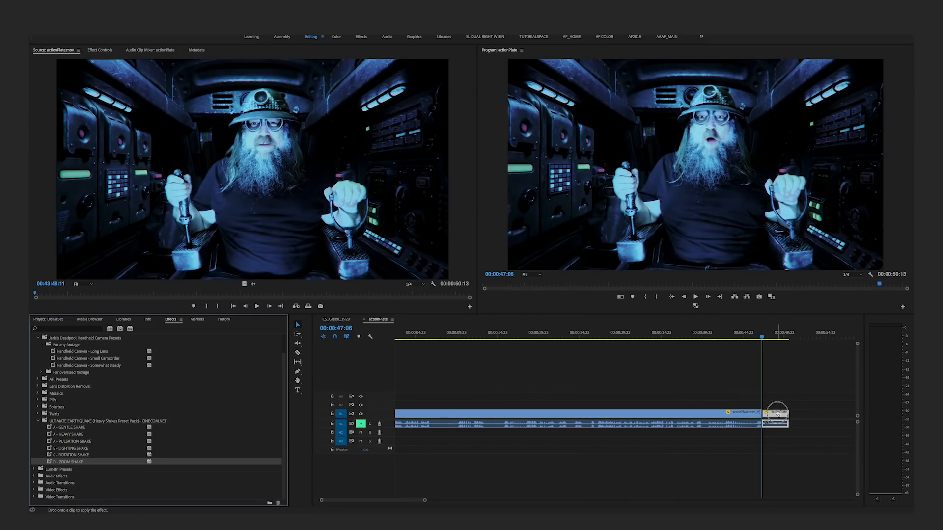
drag(778, 414, 778, 415)
drag(58, 449, 134, 435)
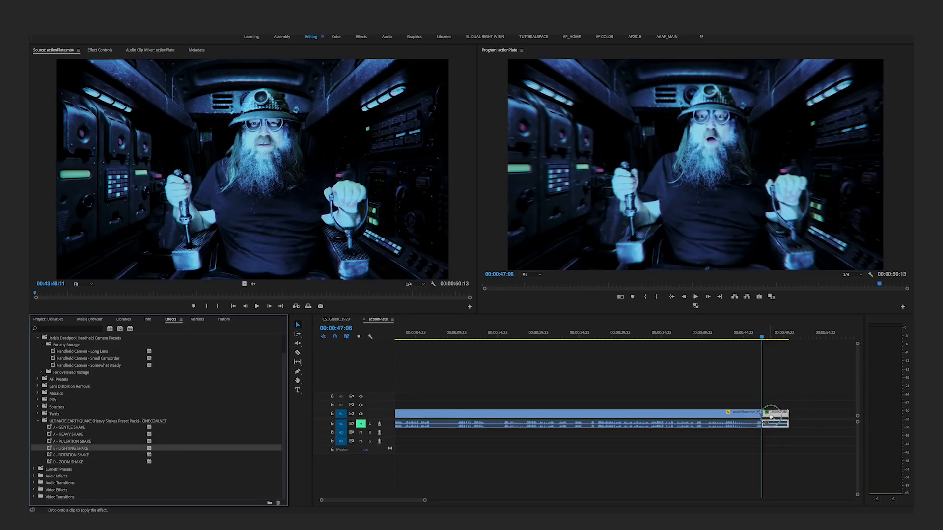
drag(768, 421, 776, 414)
click(741, 335)
key(space)
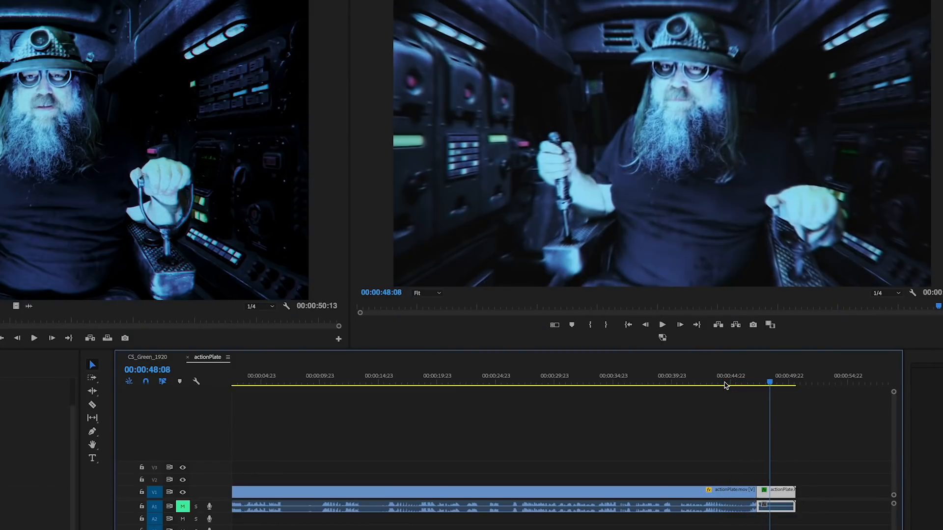
- Apply the Handheld Camera - Small Camcorder preset to the long first clip again and play across the cut into the end clip
click(526, 388)
click(534, 495)
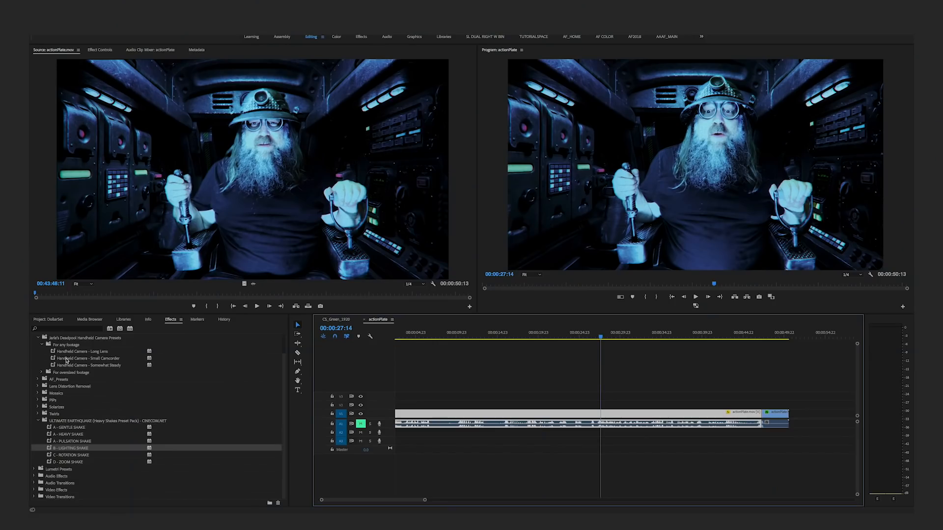
drag(93, 358, 94, 354)
drag(662, 401, 663, 413)
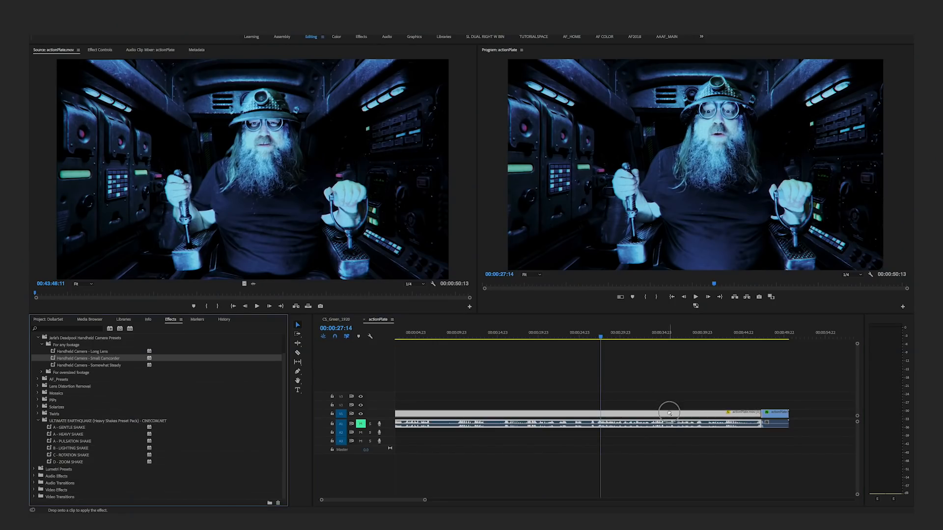
click(725, 335)
key(space)
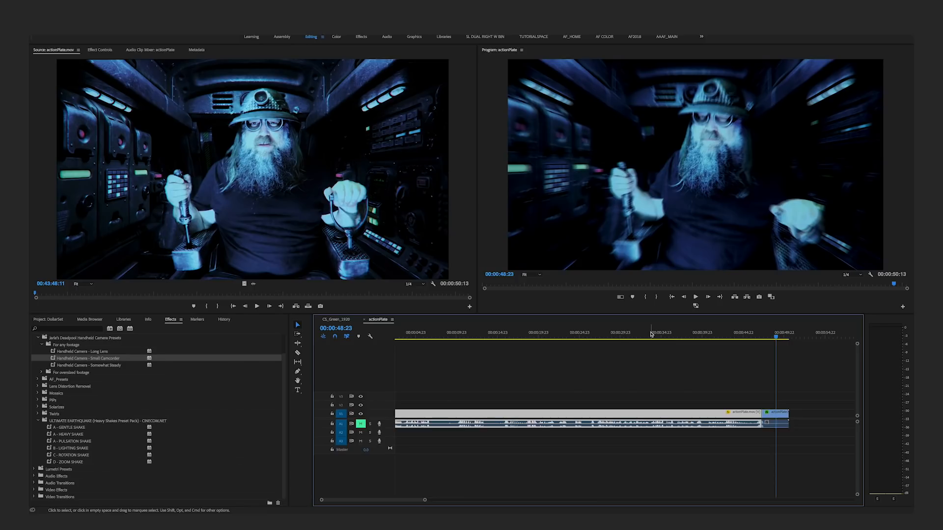
- Try the A - HEAVY SHAKE preset on the long clip, play it from about 00:00:27:01 and undo it
drag(651, 335, 596, 337)
drag(68, 436, 658, 415)
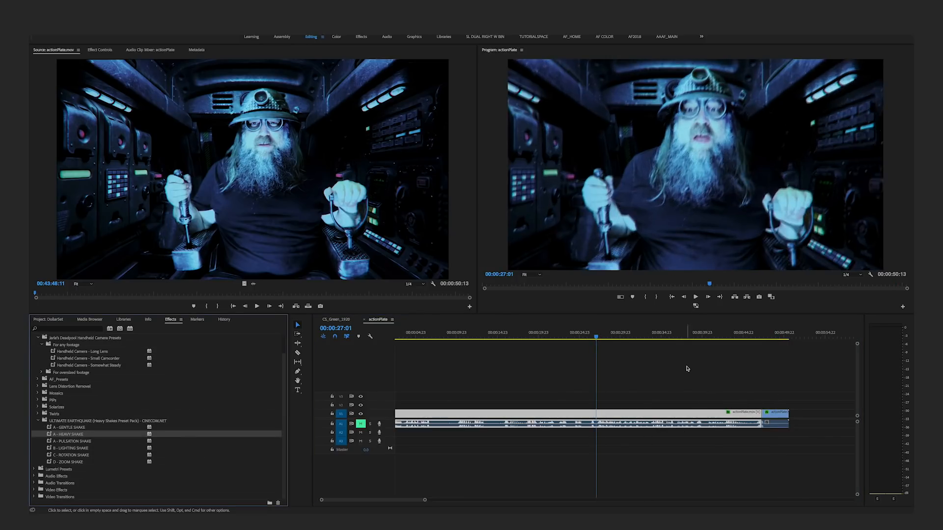
key(space)
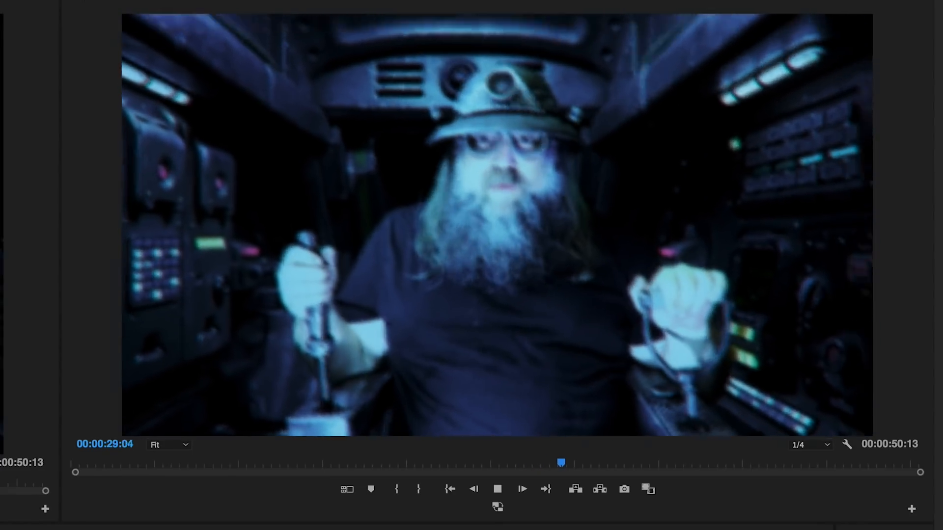
key(space)
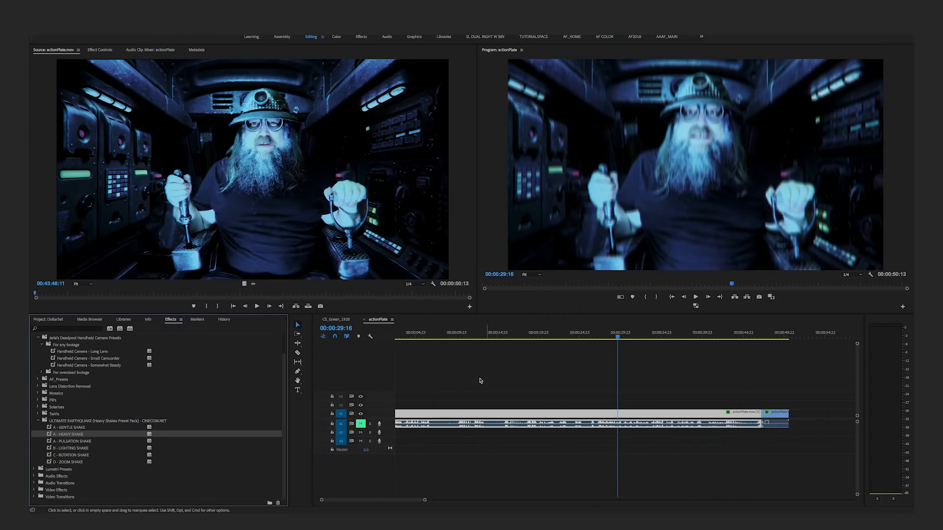
key(super+z)
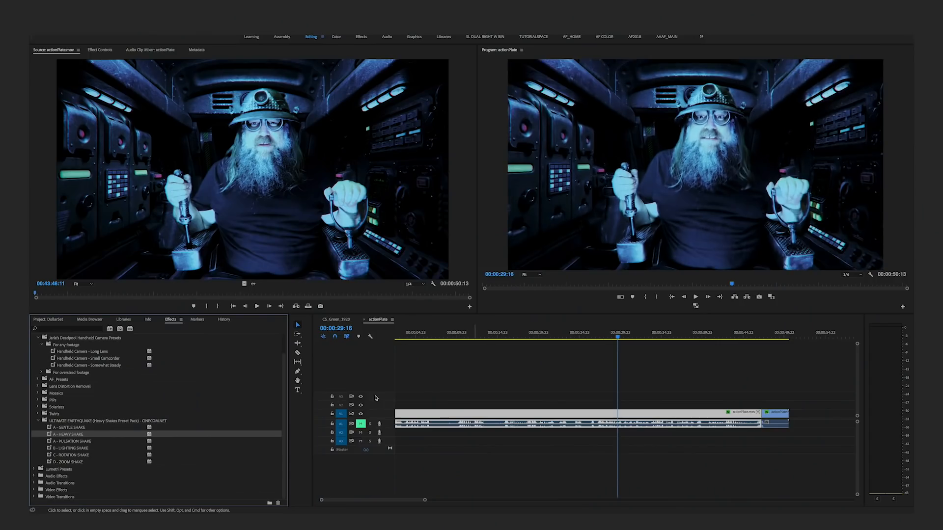
- Try the A - GENTLE SHAKE preset on the long clip, play it back and undo it
drag(71, 429, 545, 415)
key(space)
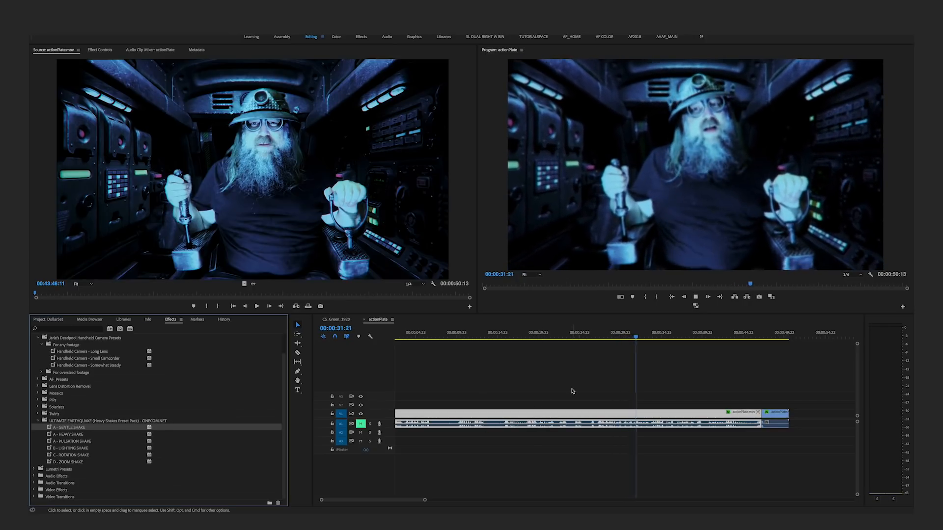
key(super+z)
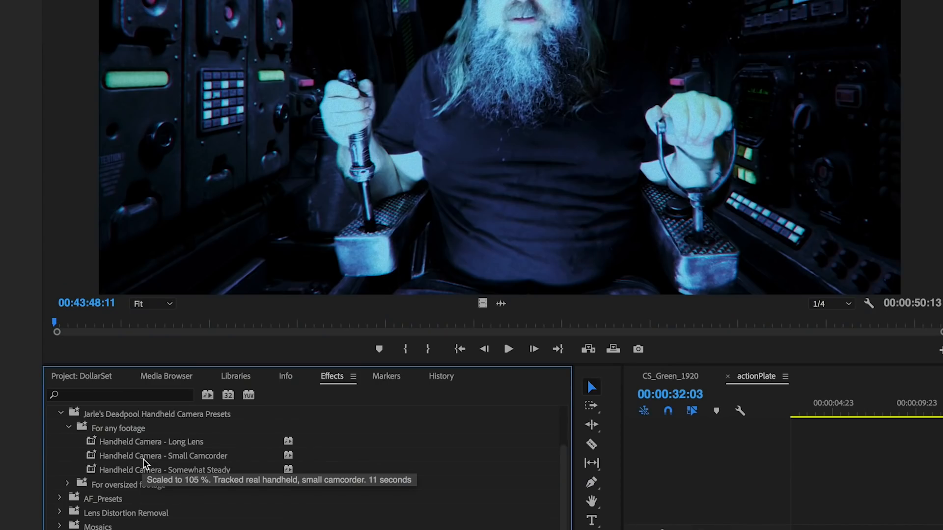
- Preview the long clip with the Handheld Camera - Small Camcorder preset and apply the Handheld Camera - Long Lens preset for comparison
click(79, 362)
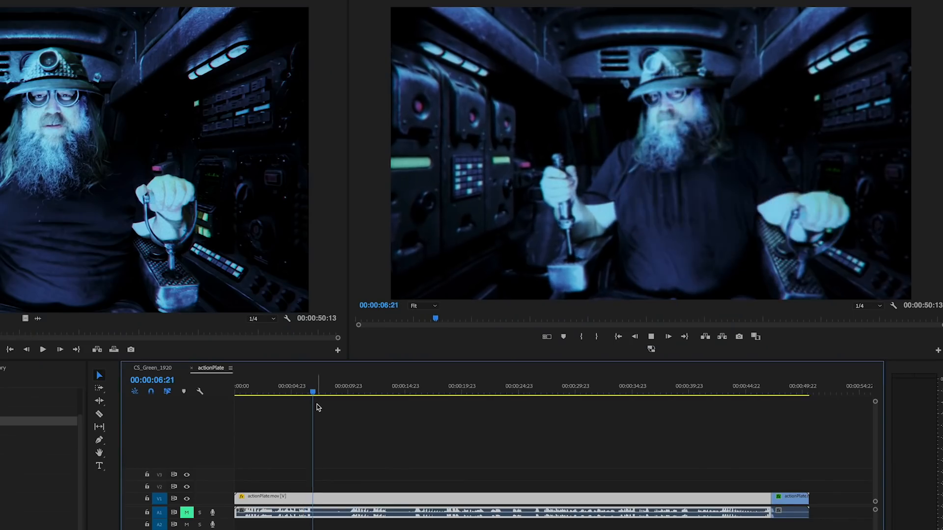
key(space)
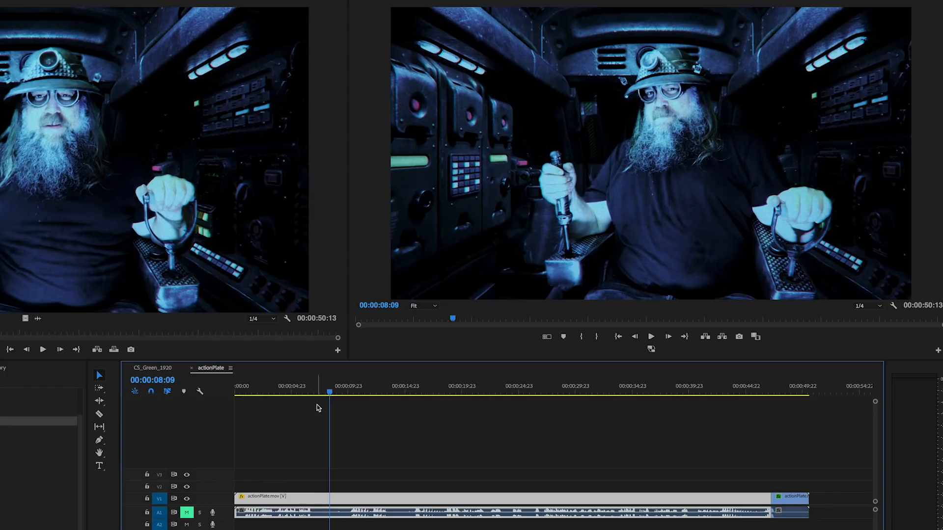
click(10, 411)
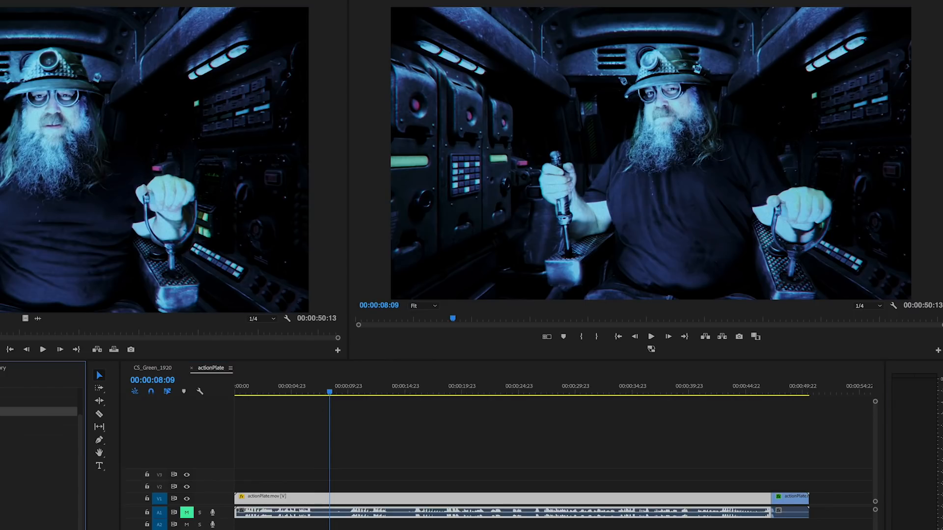
drag(559, 477, 488, 498)
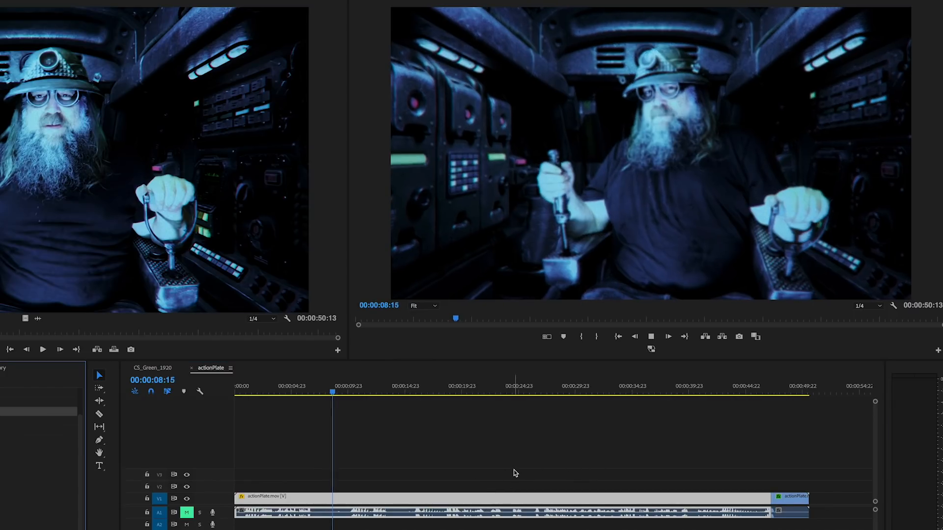